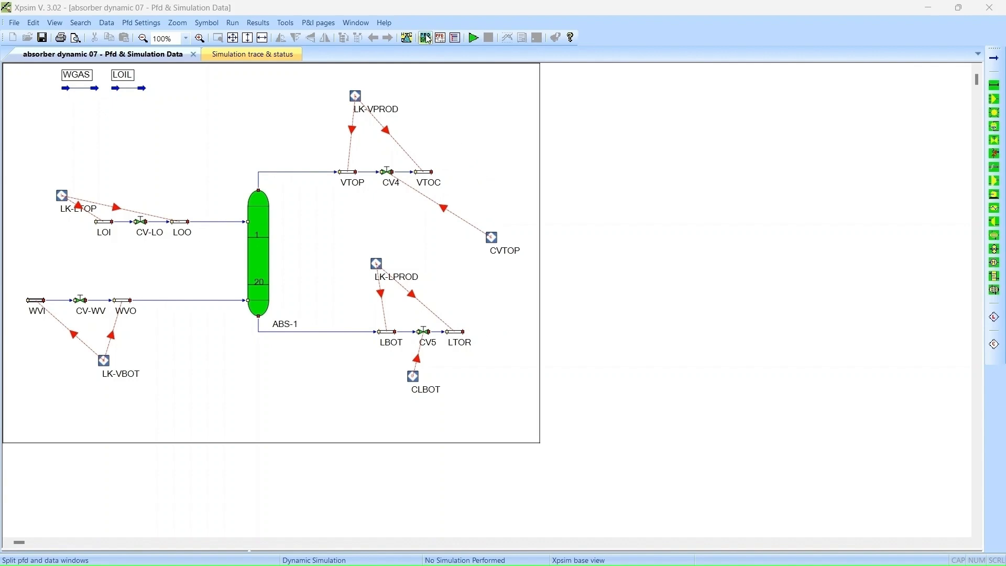
Step: Show the input data together with the flowsheet and review the General Data run, problem description and input unit-of-measure statements
left_click(425, 38)
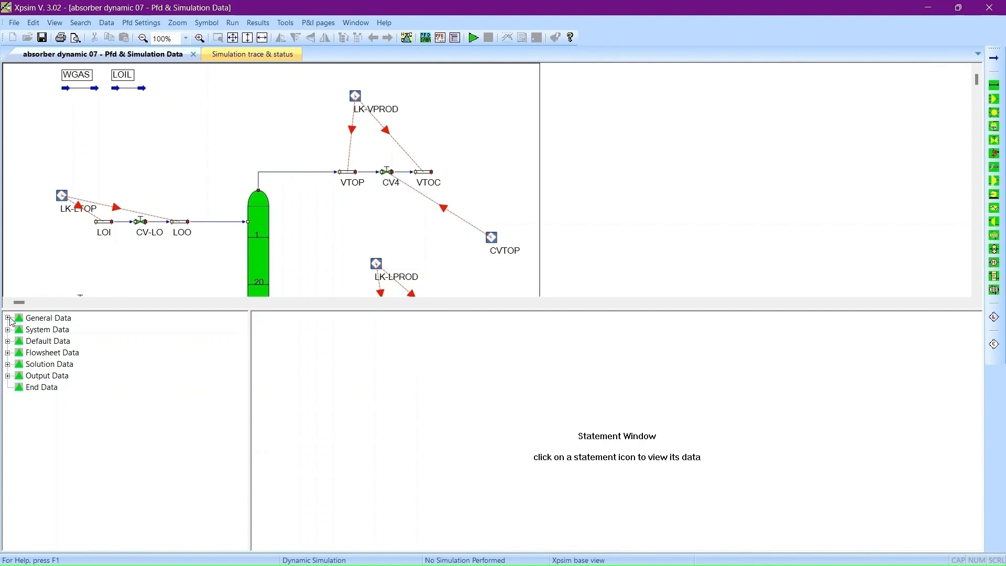
left_click(7, 318)
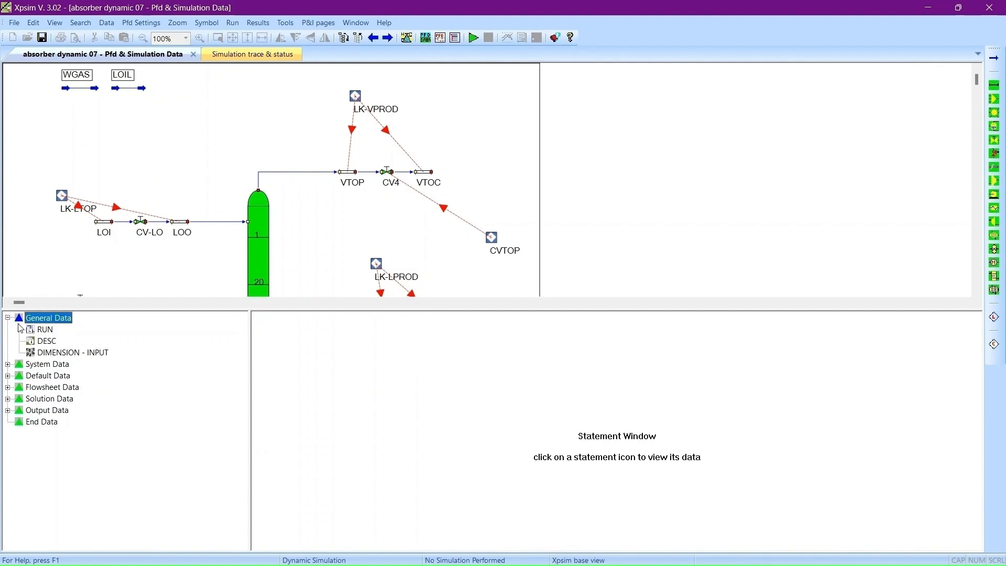
left_click(50, 331)
left_click(46, 342)
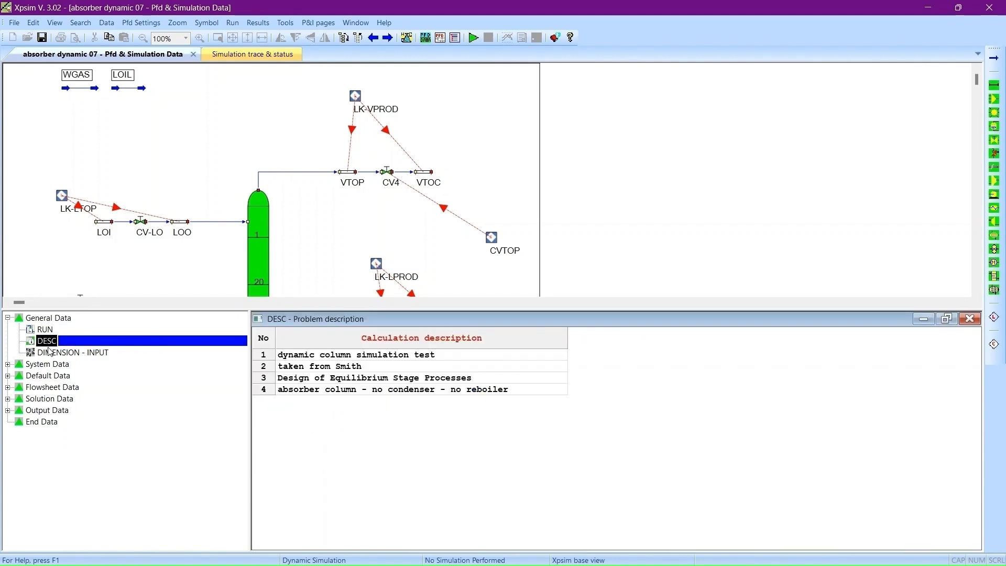
left_click(55, 354)
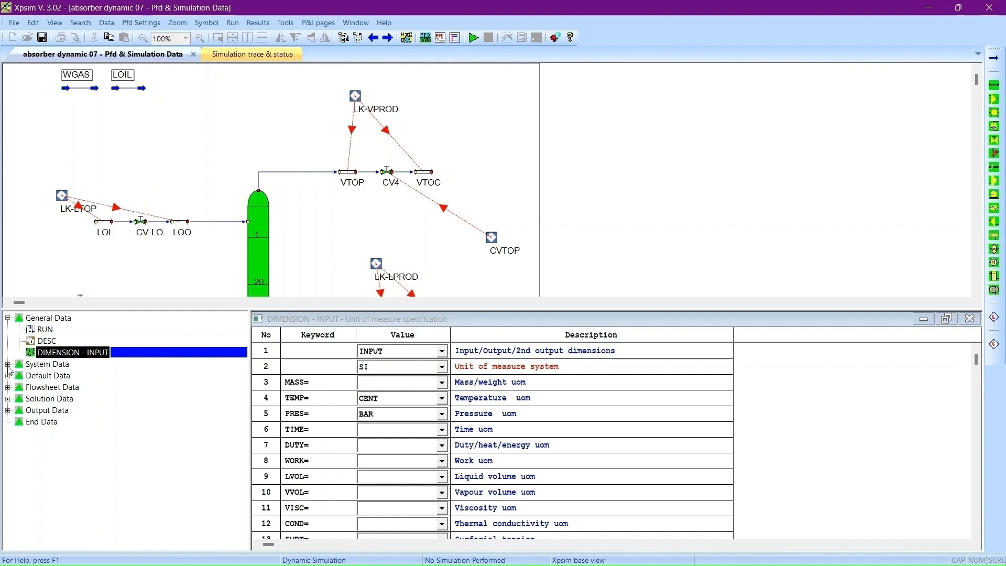
Step: Review the System Data: the chemical components list and the methods of thermodynamic set m1
left_click(8, 365)
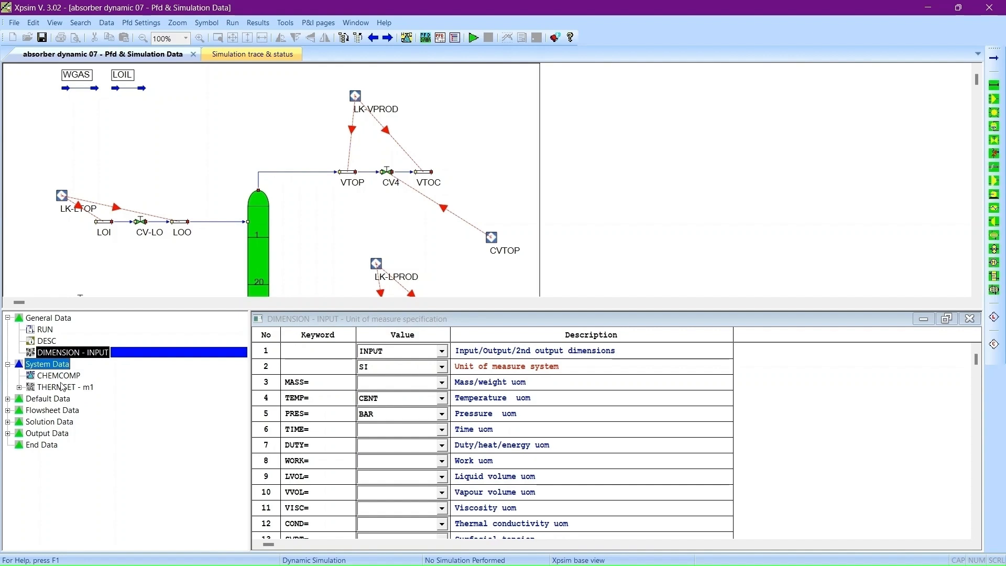
left_click(66, 376)
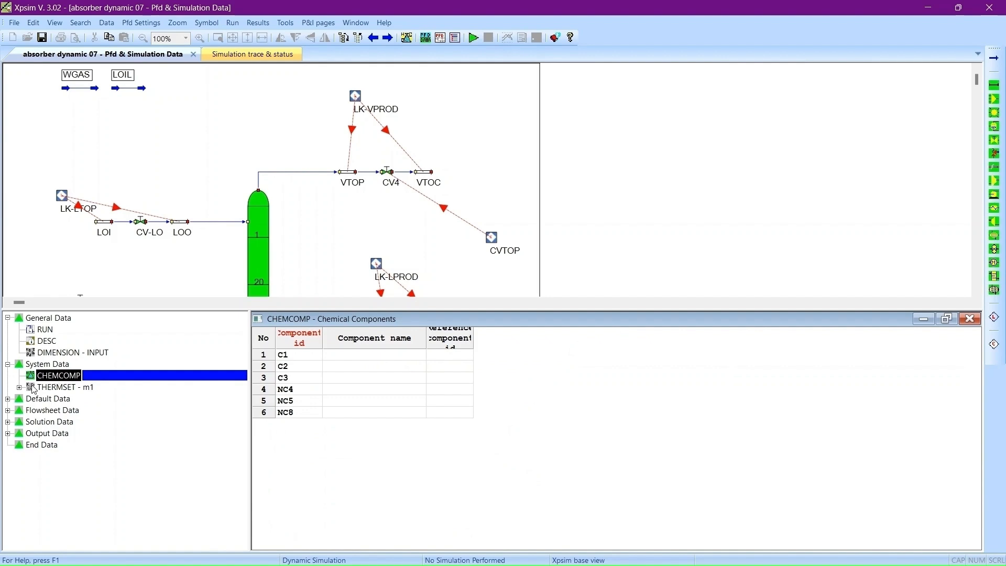
left_click(19, 387)
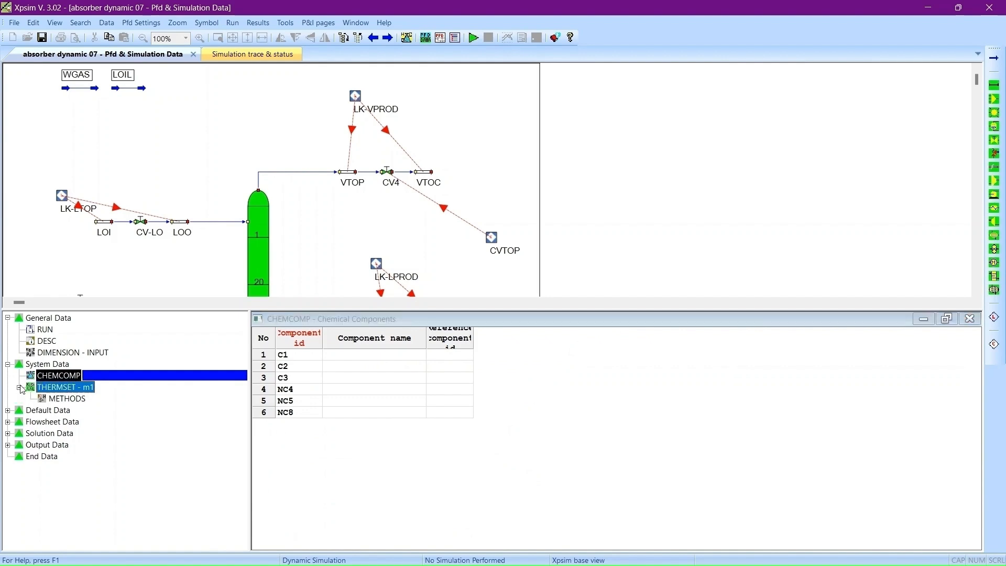
left_click(76, 392)
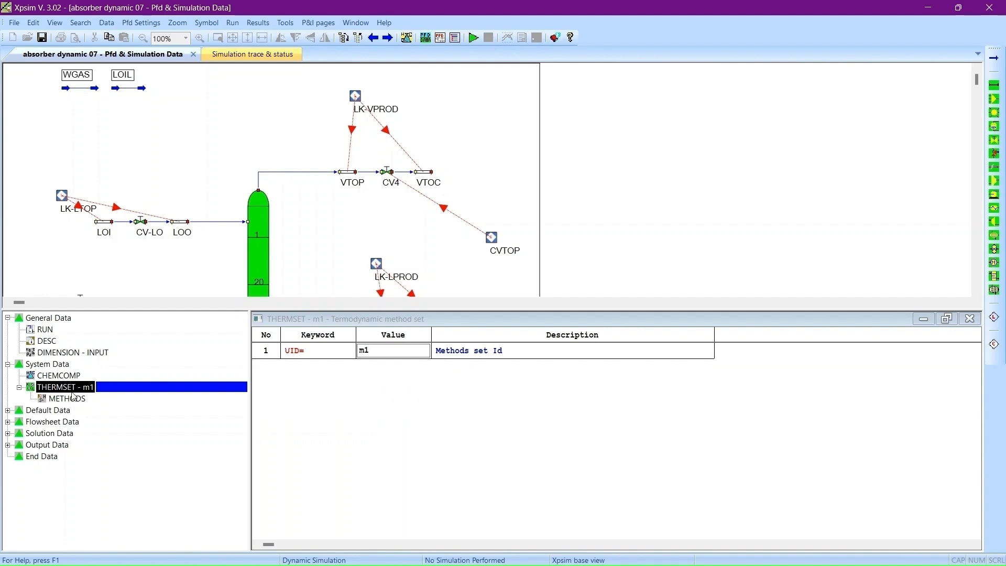
left_click(71, 399)
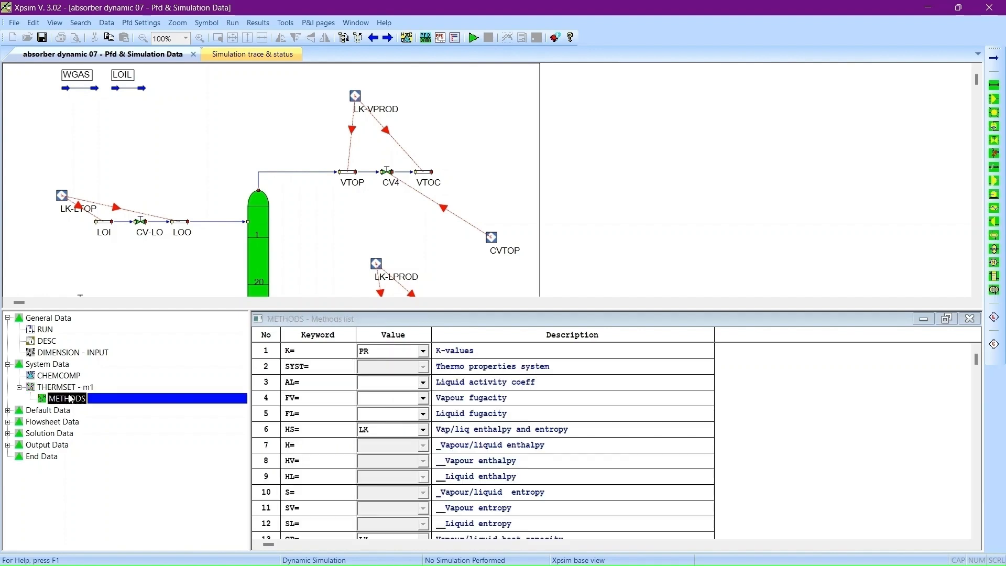
Step: Review the Default Data scale limits for the TI, PI and HLI instrument types
left_click(7, 410)
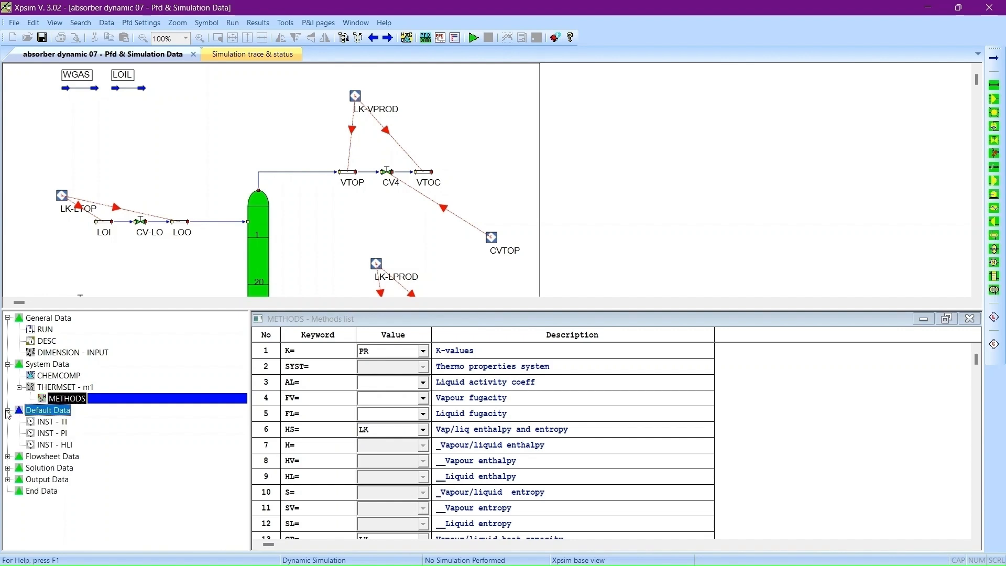
left_click(62, 423)
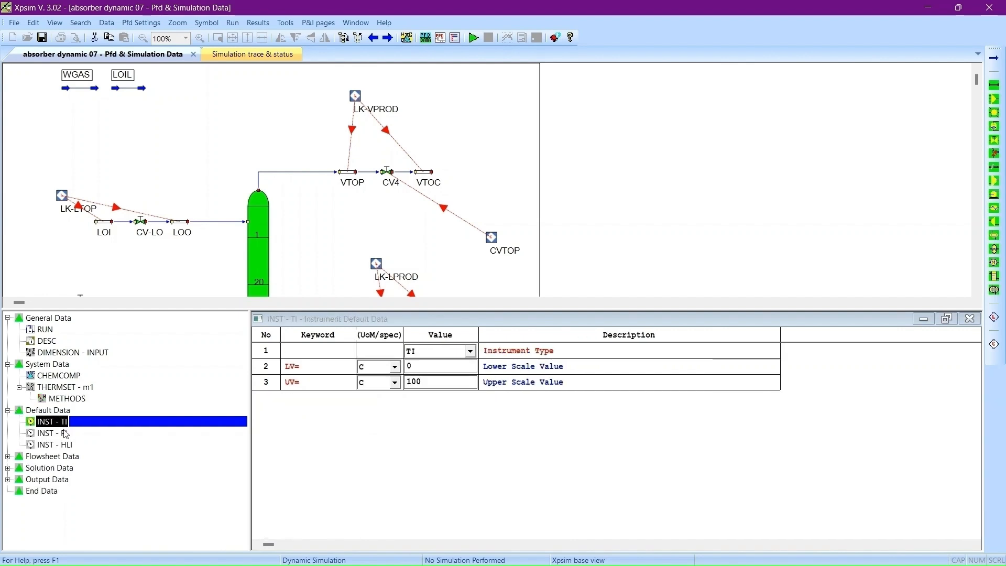
left_click(65, 433)
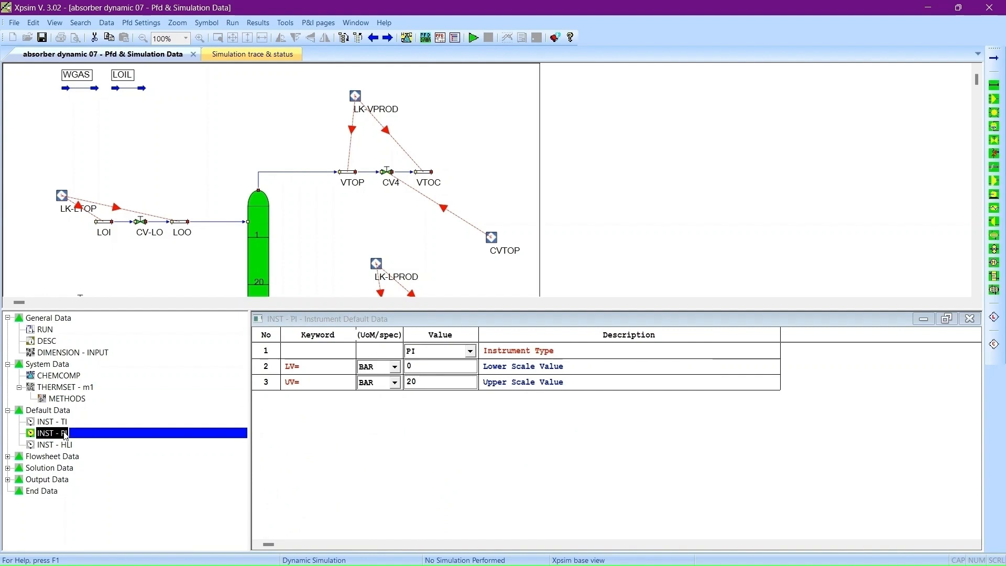
left_click(58, 448)
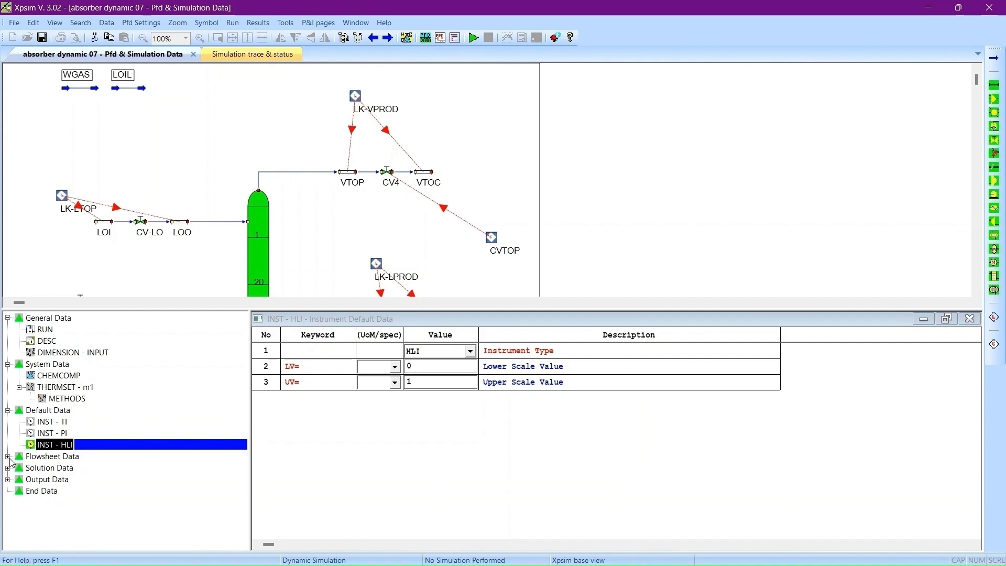
Step: Expand the Flowsheet Data, open the data of absorber column ABS-1 and view its general parameters
left_click(9, 457)
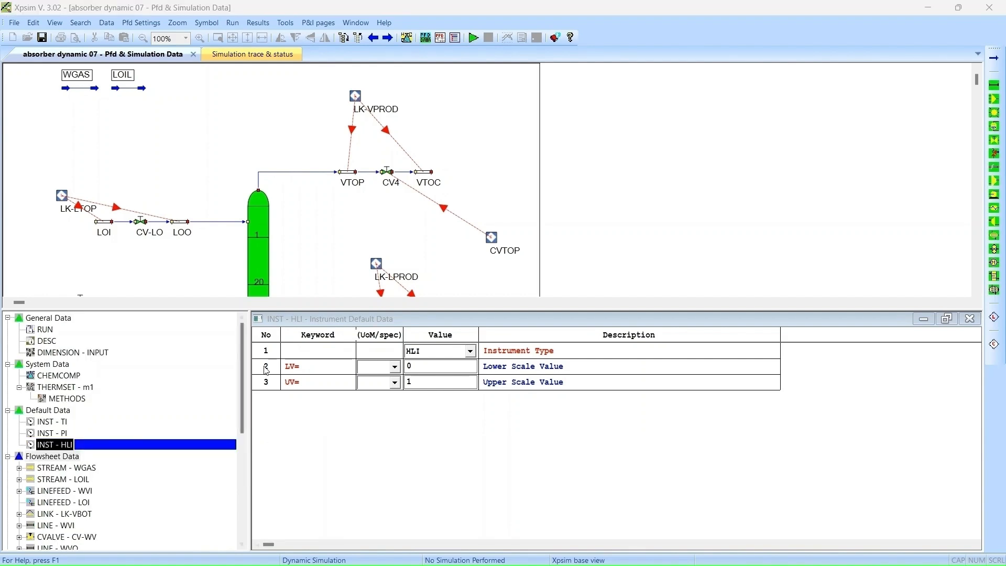
left_click(262, 253)
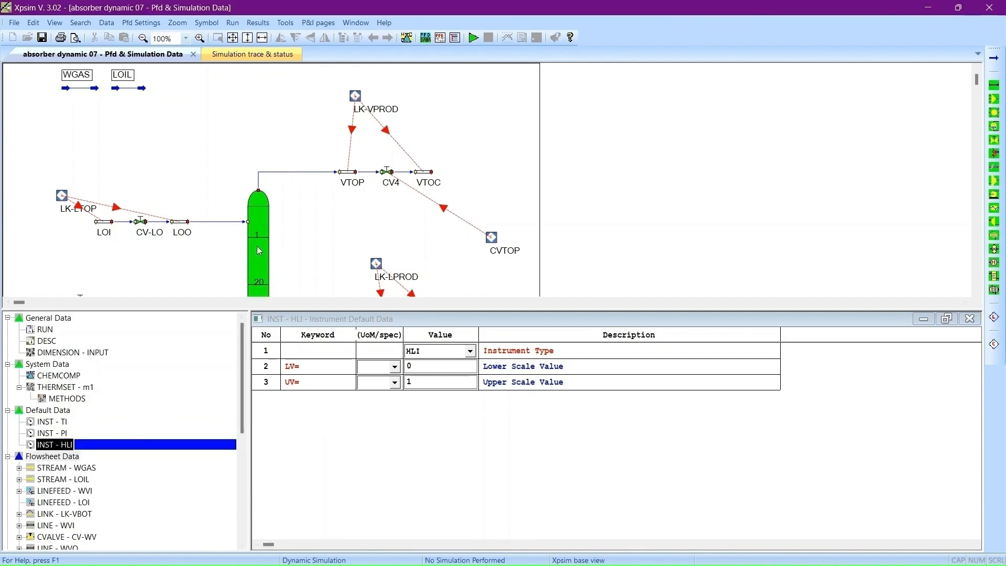
double_click(281, 262)
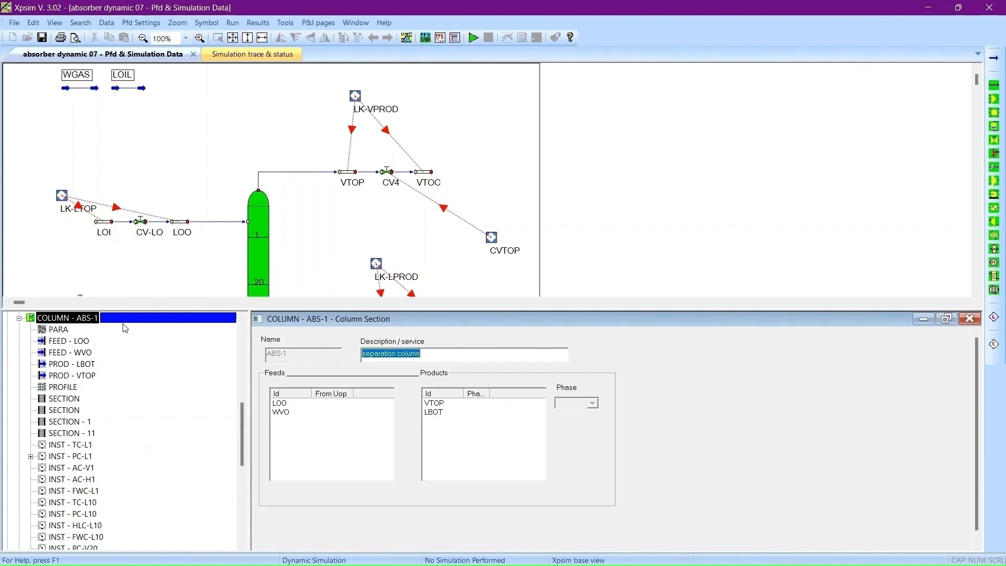
left_click(92, 317)
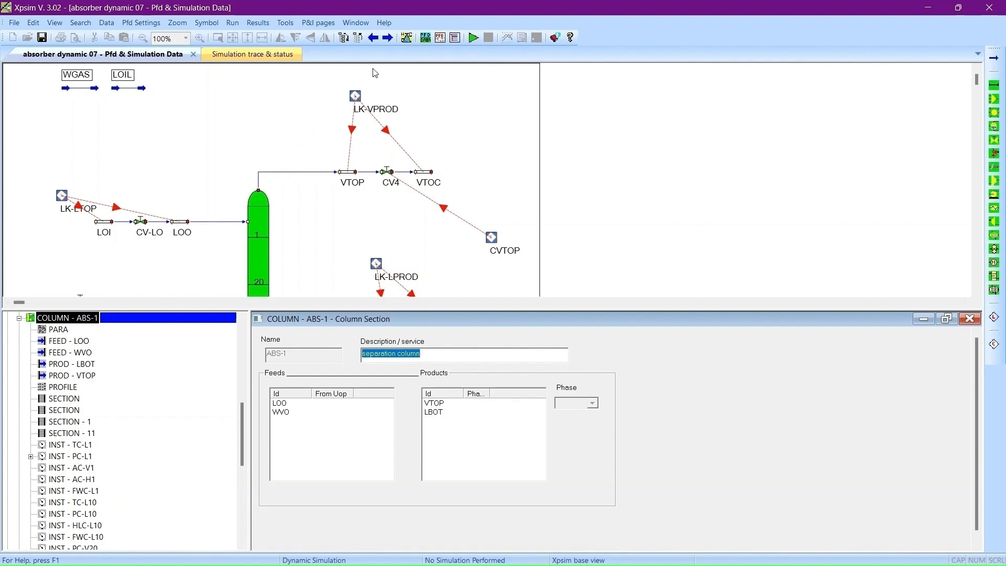
left_click(389, 38)
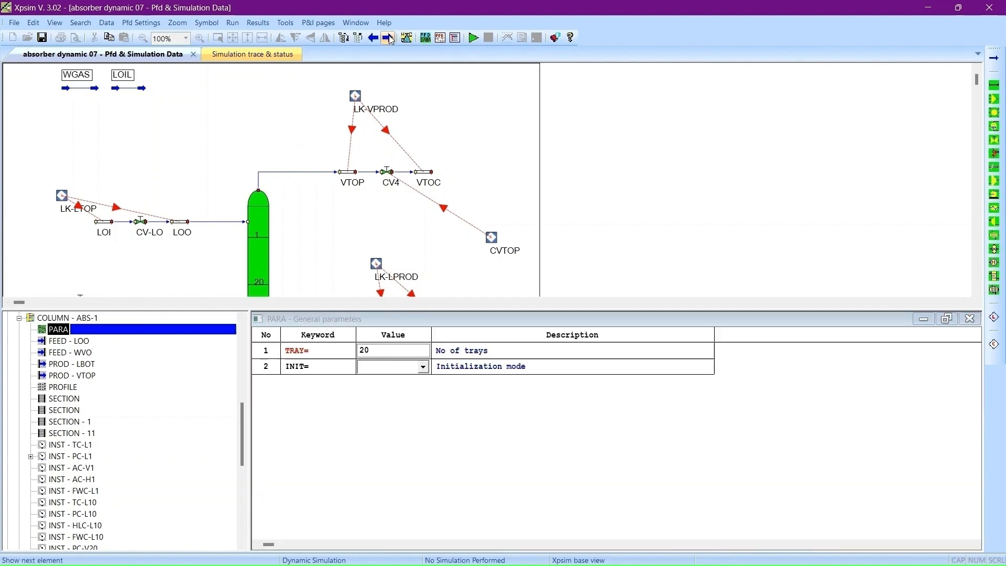
Step: Review column ABS-1's feed definitions LOO and WVO and its product definitions LBOT and VTOP
left_click(388, 38)
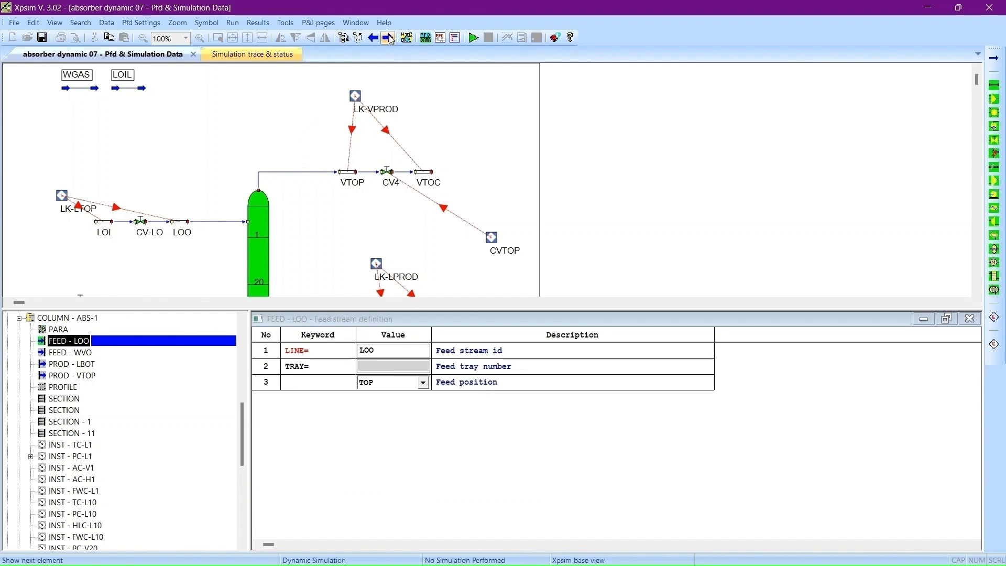
left_click(388, 38)
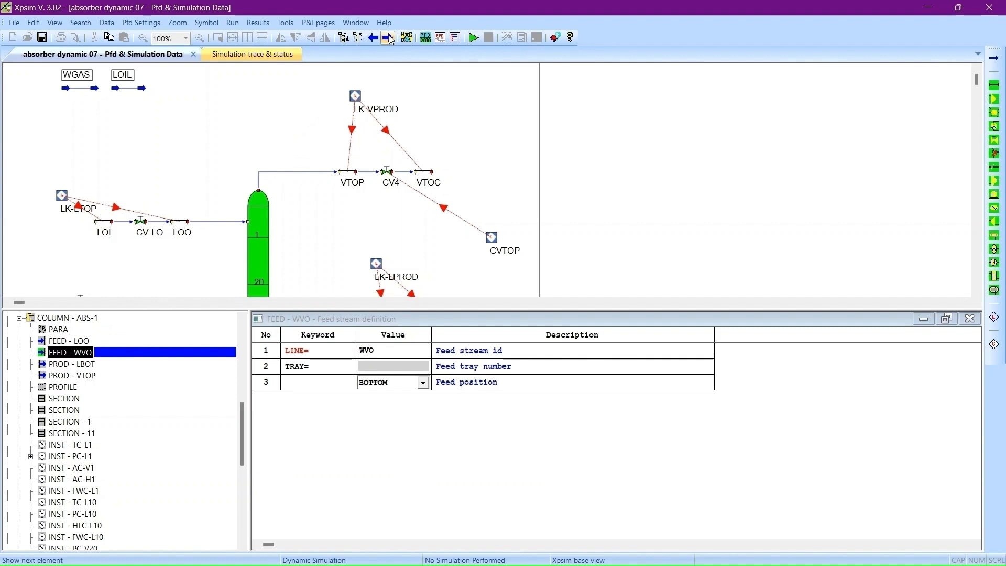
left_click(389, 38)
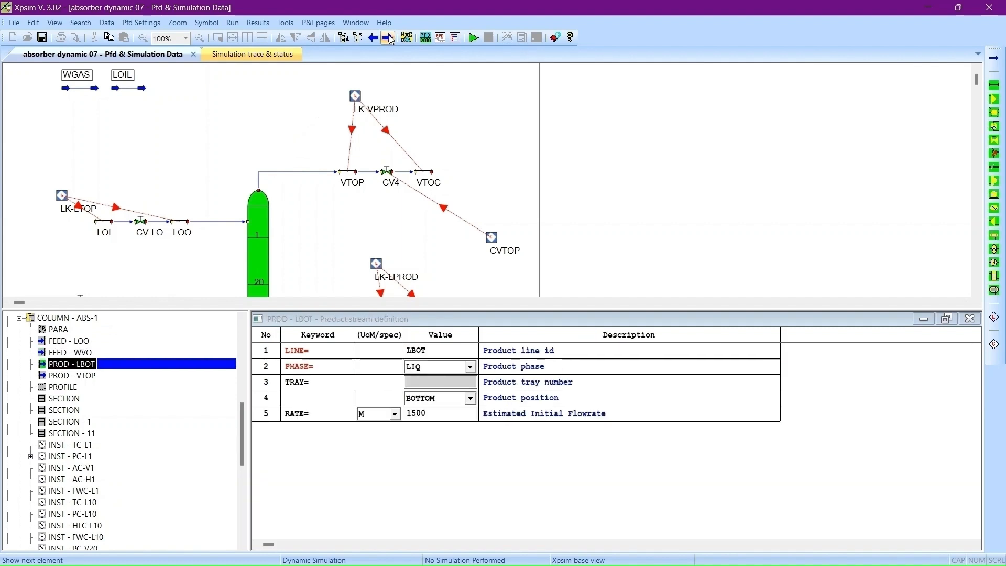
left_click(388, 39)
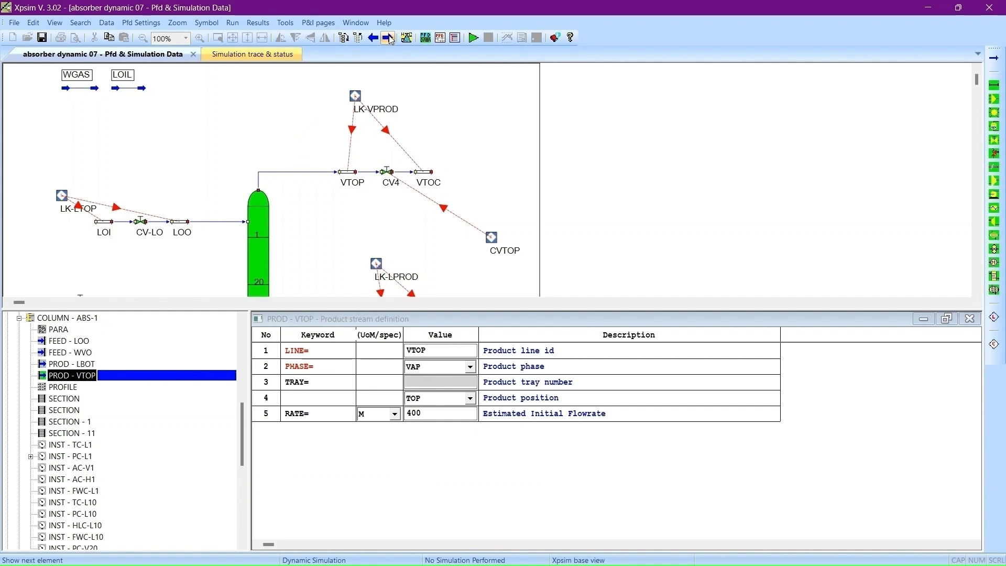
Step: Review column ABS-1's tray profile and its top, bottom, tray 1 and tray 11 section specifications
left_click(388, 38)
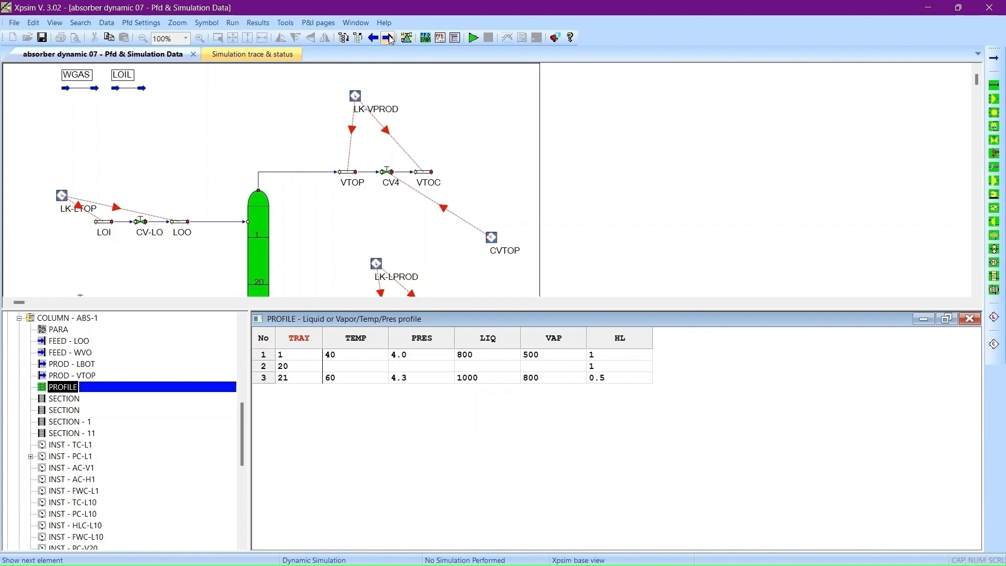
left_click(388, 38)
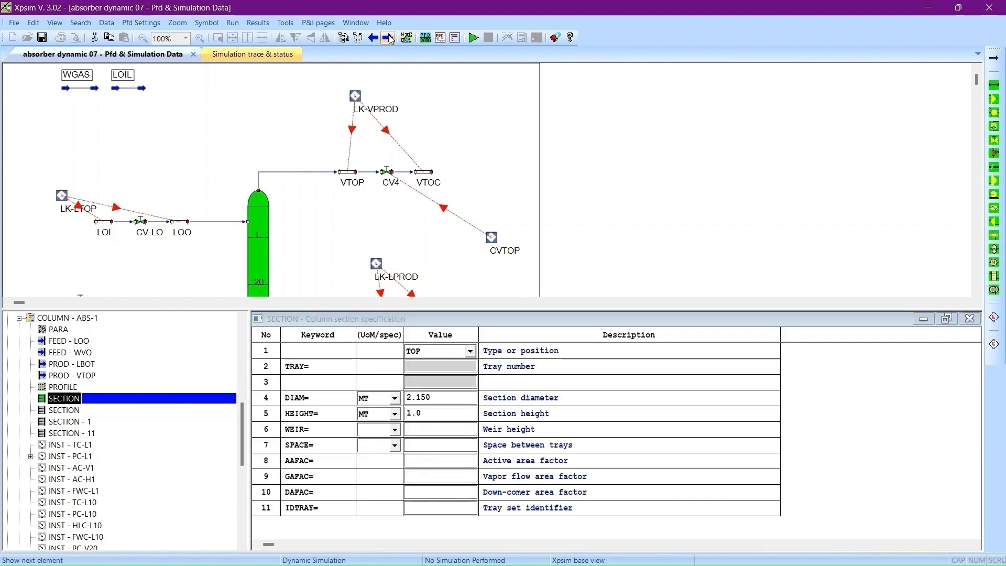
left_click(388, 38)
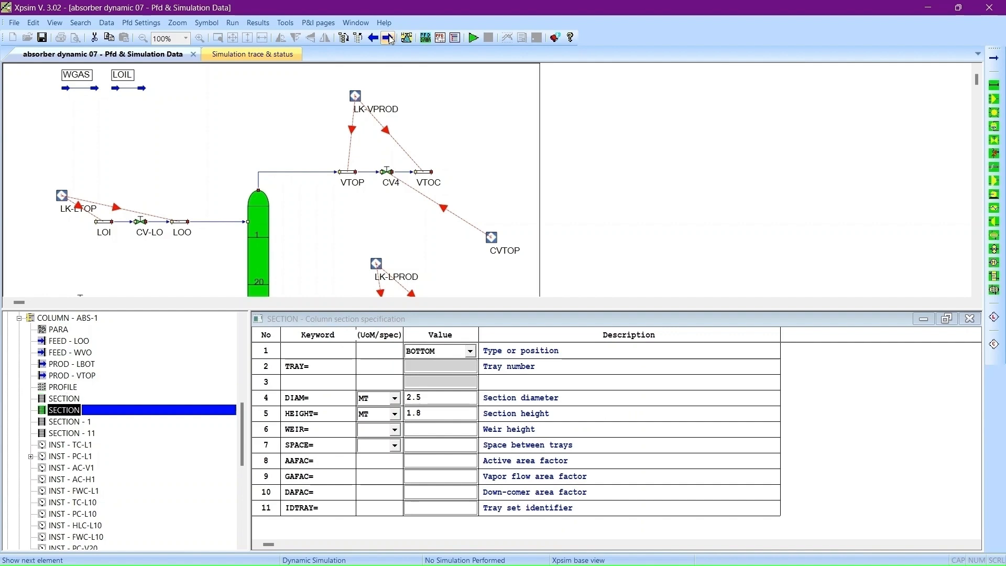
left_click(388, 39)
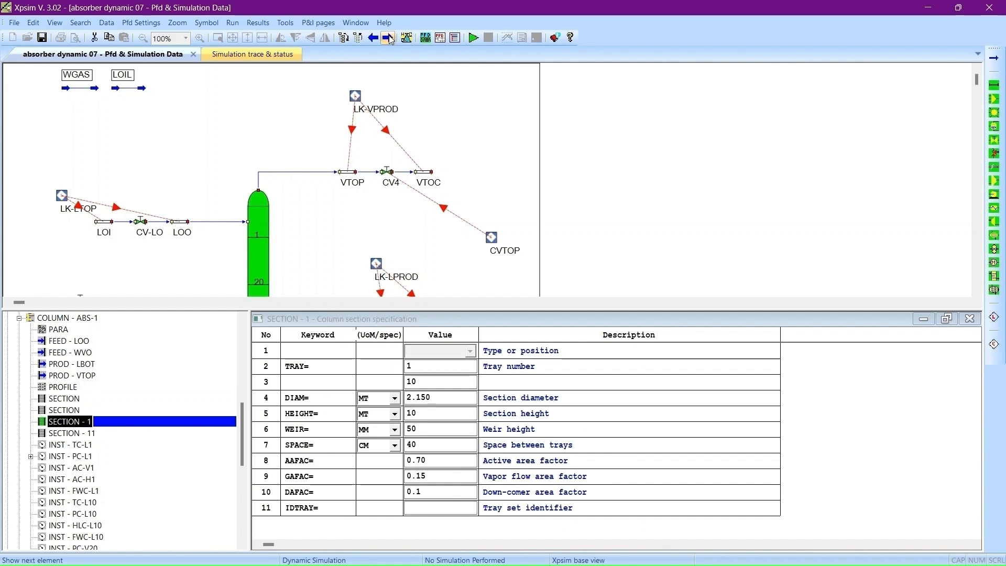
left_click(388, 38)
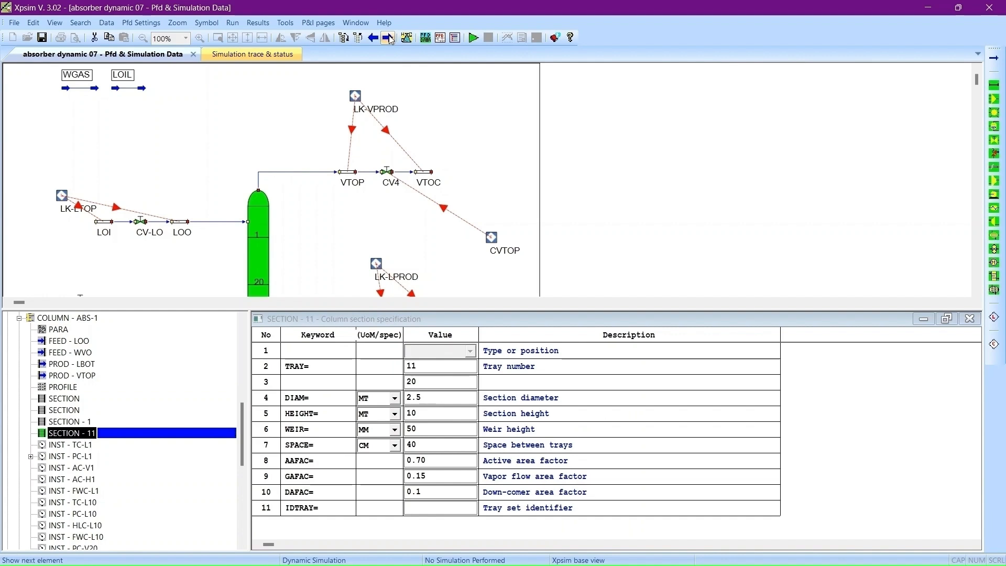
Step: Review column ABS-1's tray 1 instruments TC-L1, PC-L1, AC-V1, AC-H1 and FWC-L1, including the HI1-P pressure alarm
left_click(388, 38)
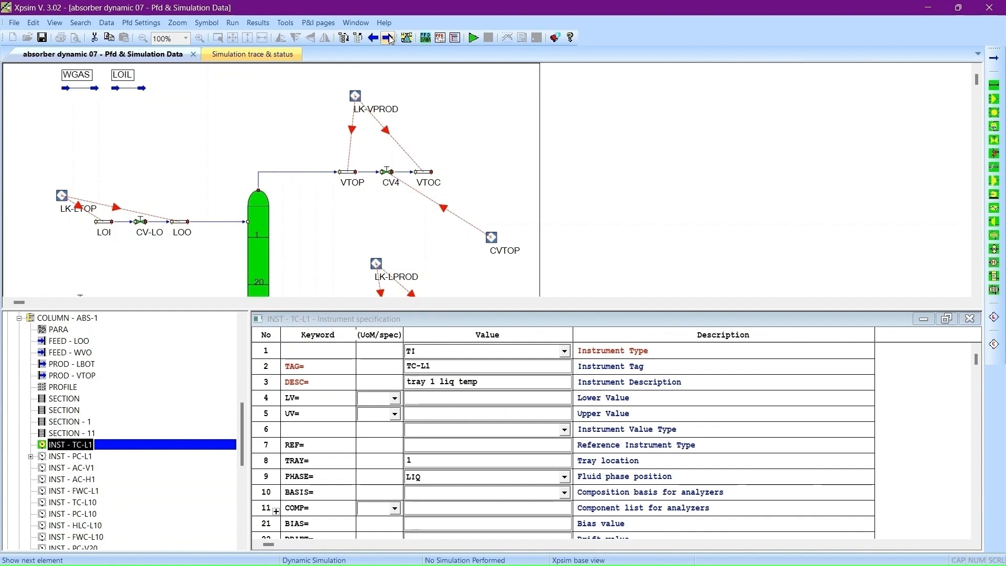
left_click(388, 39)
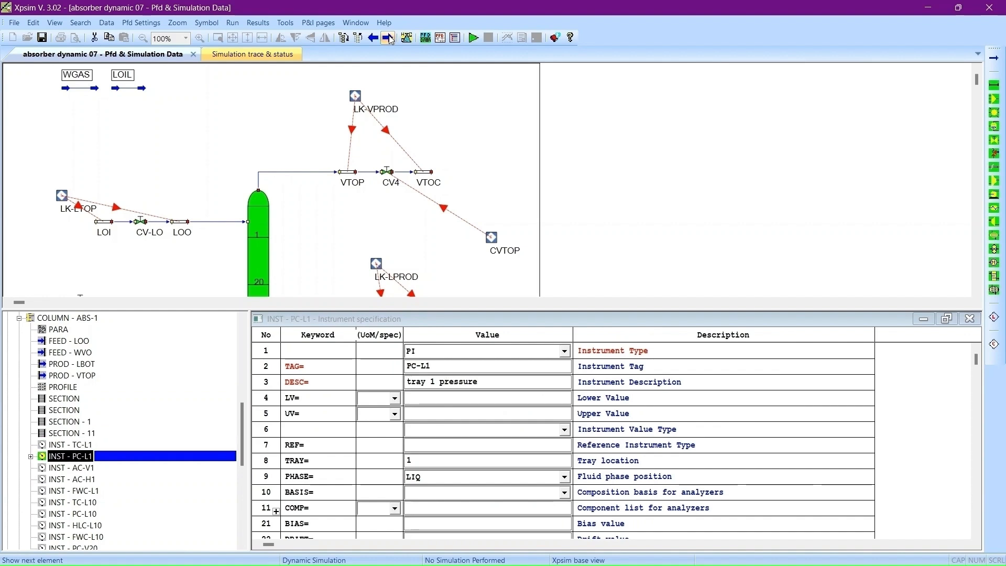
left_click(389, 38)
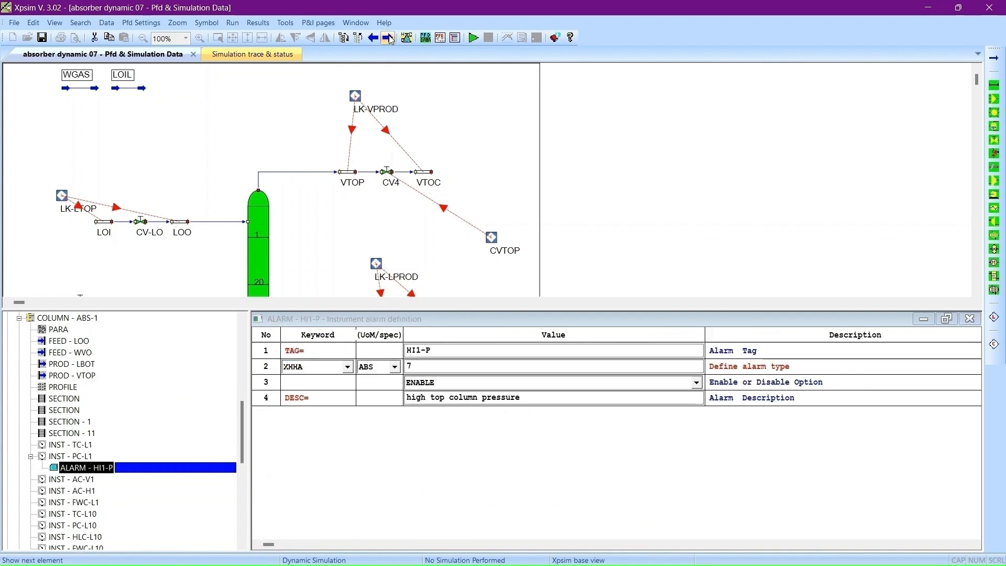
left_click(388, 38)
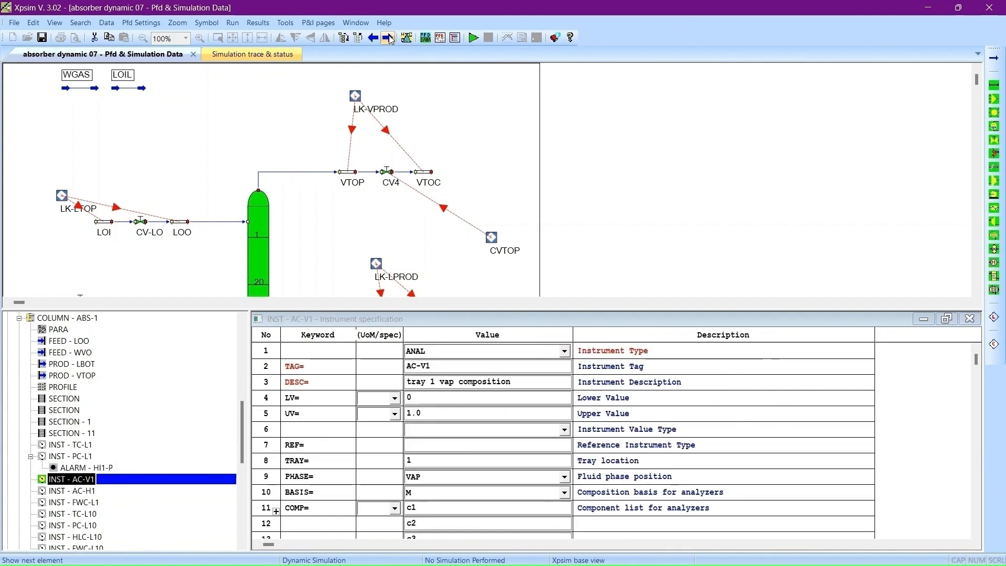
left_click(388, 38)
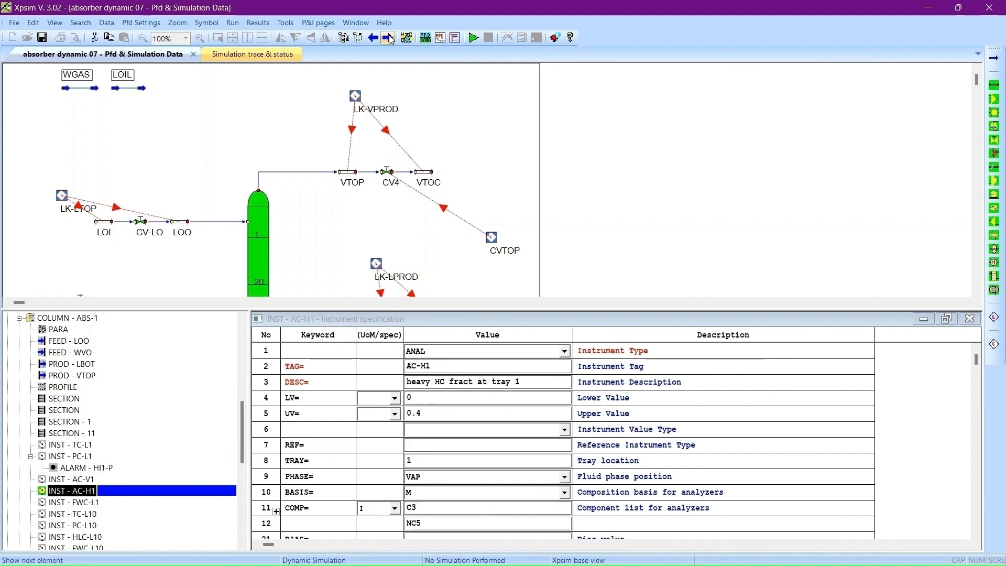
left_click(388, 38)
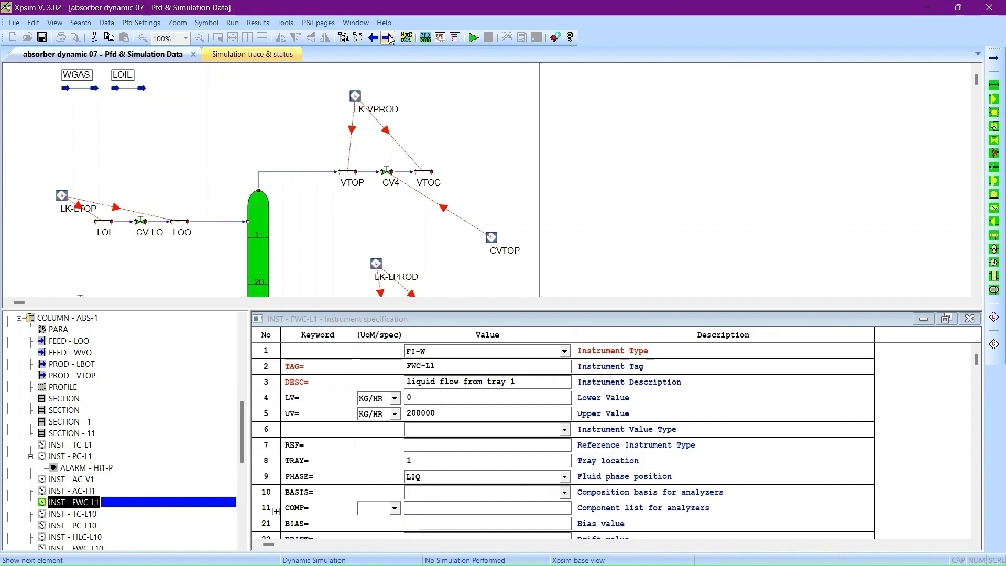
Step: Review column ABS-1's tray 10 instruments TC-L10, PC-L10, HLC-L10 and FWC-L10
left_click(388, 39)
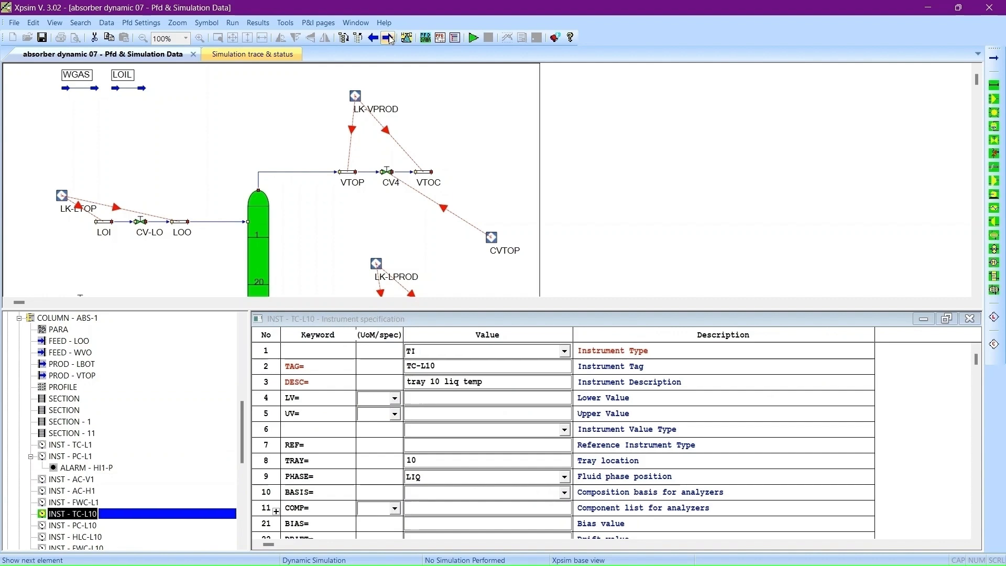
left_click(388, 38)
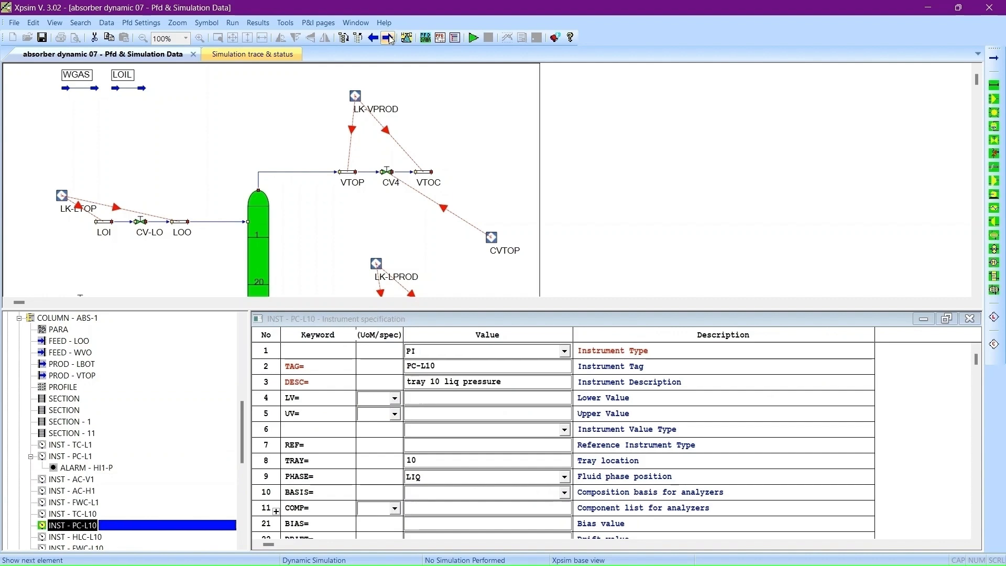
left_click(388, 39)
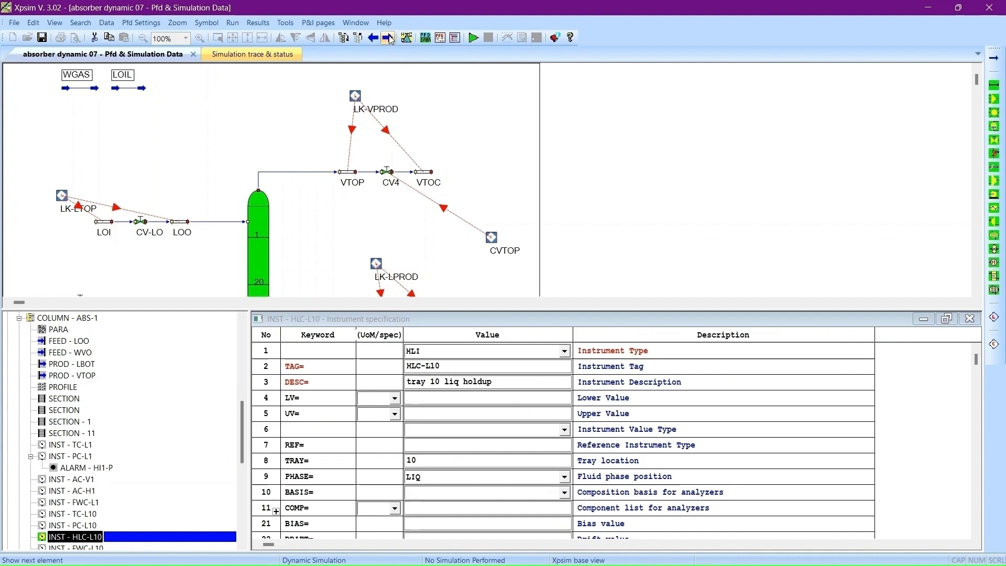
left_click(388, 38)
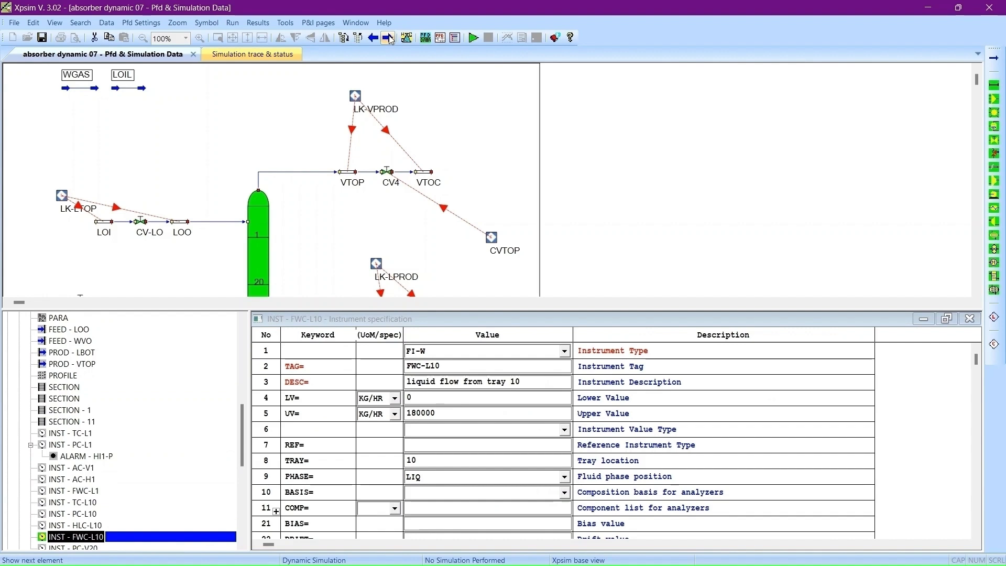
Step: Review column ABS-1's tray 20 instruments PC-V20, TC-V20, TC-L20, HL-L20 and FW-L20
left_click(389, 39)
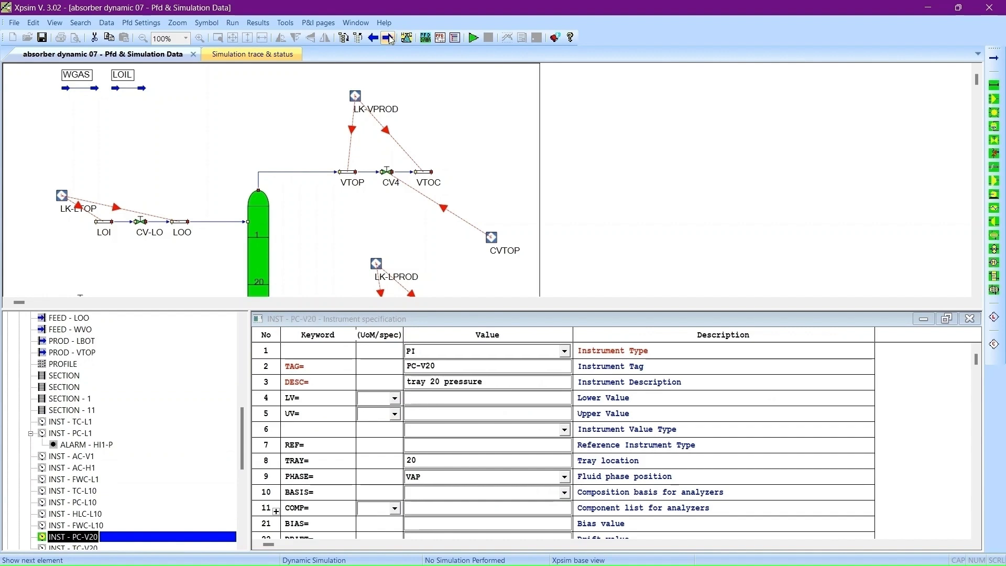
left_click(389, 39)
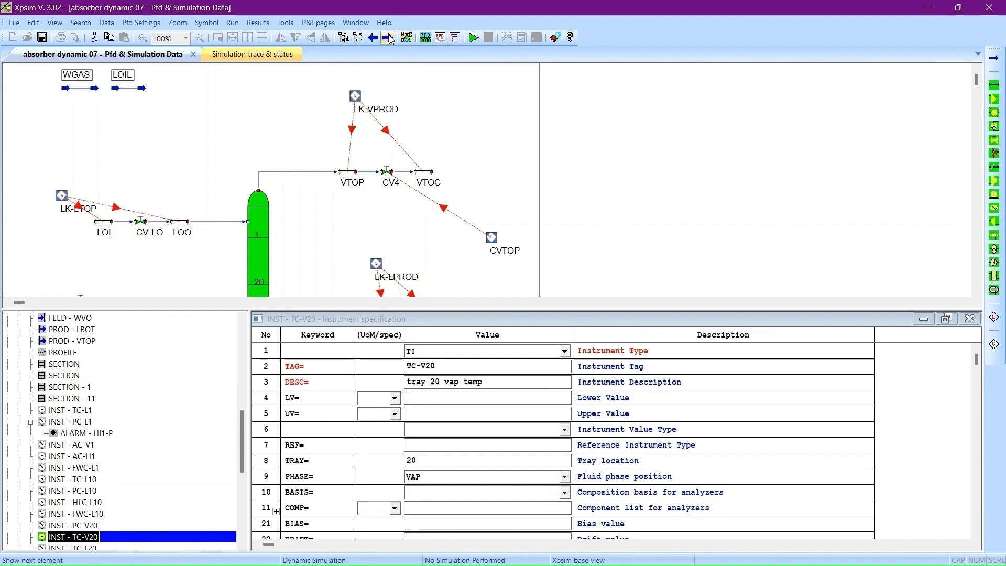
left_click(388, 38)
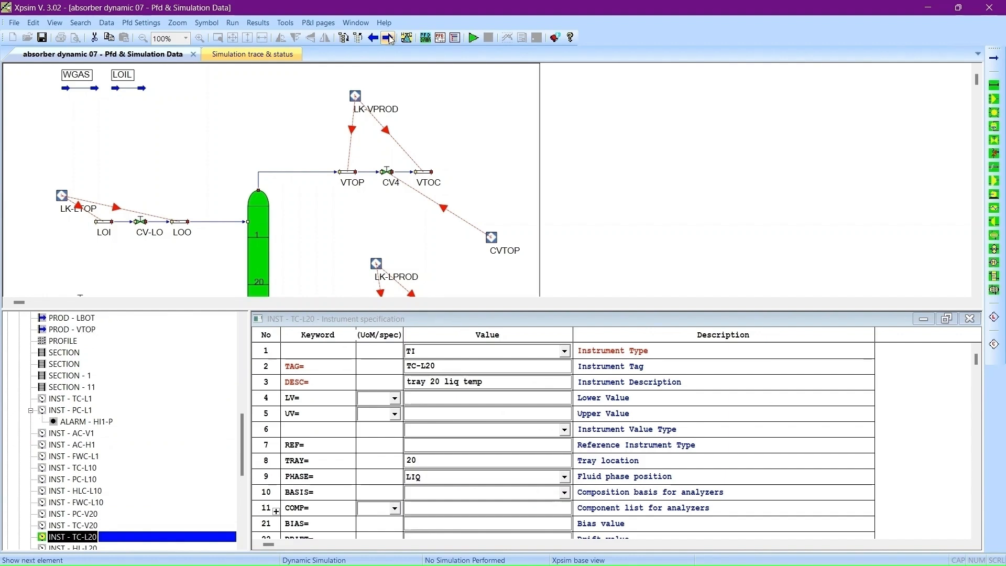
left_click(388, 39)
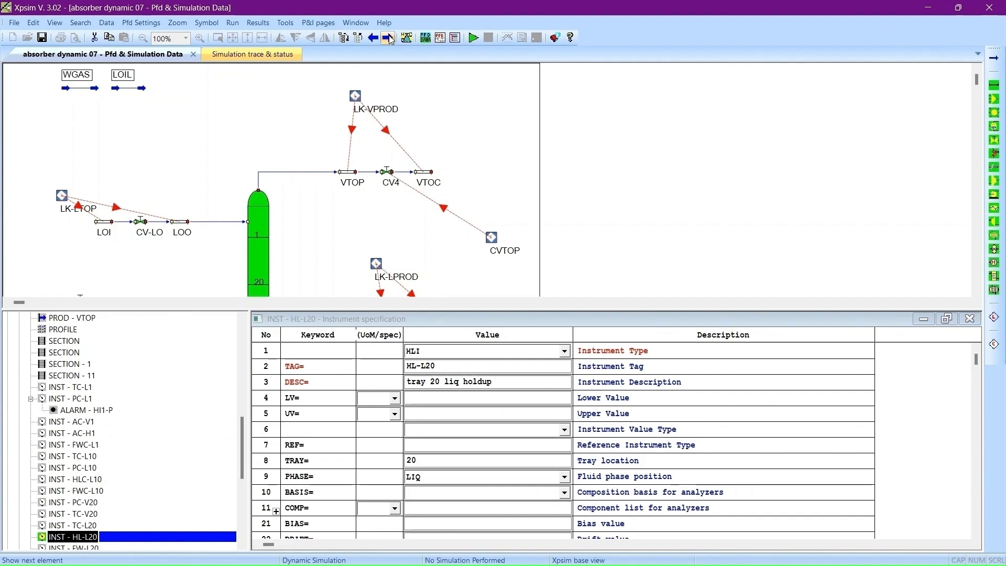
left_click(388, 39)
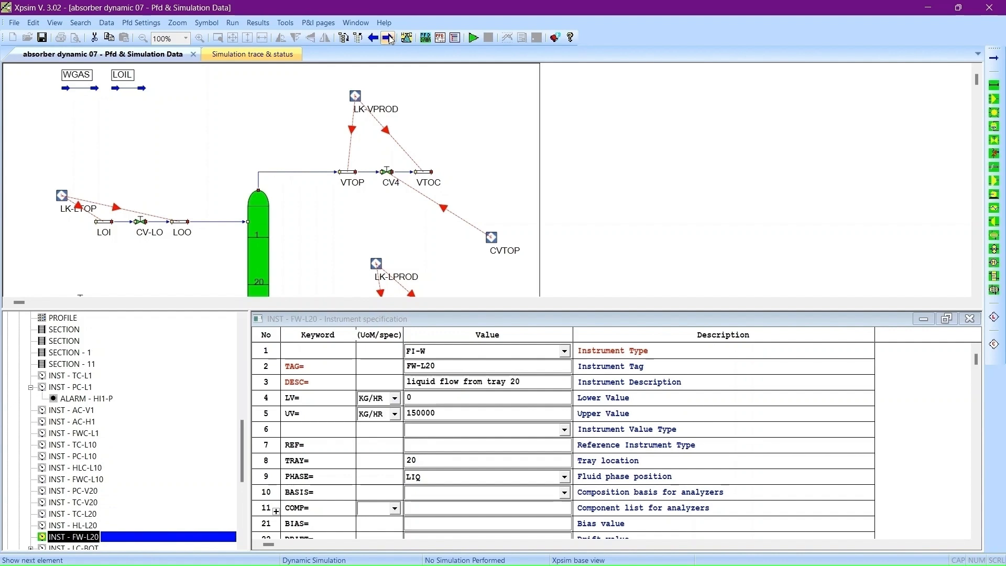
Step: Review column ABS-1's bottom level instrument LC-BOT with alarm HI1-LI, pressure drop instrument DPC-TR1-20, and mass content instruments C-TMAS and C-LMAS
left_click(388, 39)
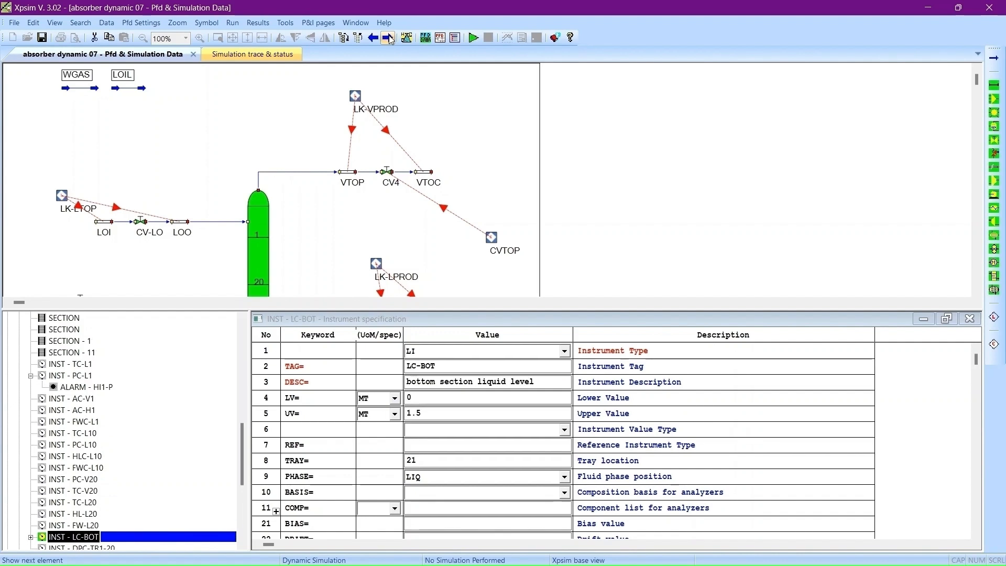
left_click(388, 38)
left_click(388, 38)
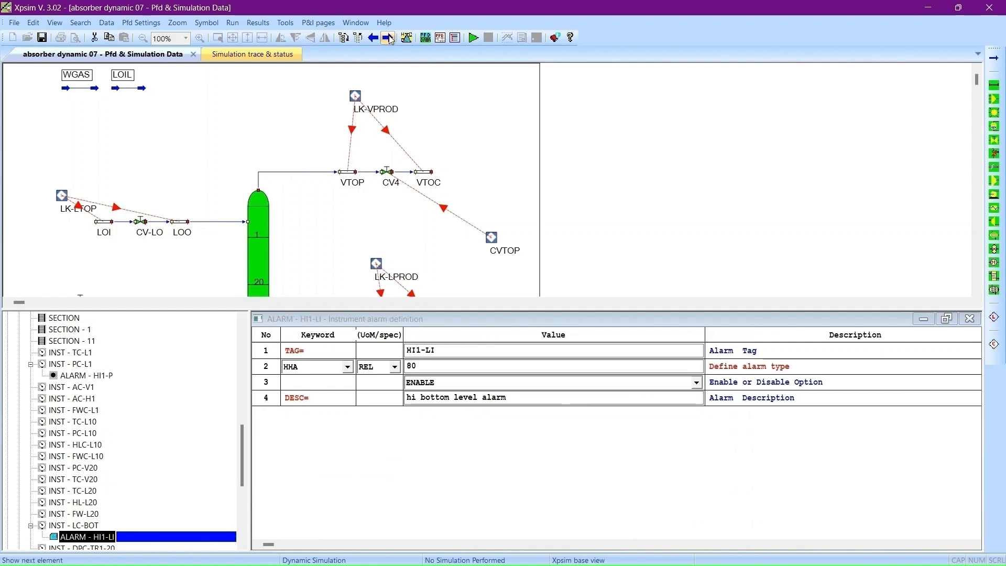
left_click(388, 38)
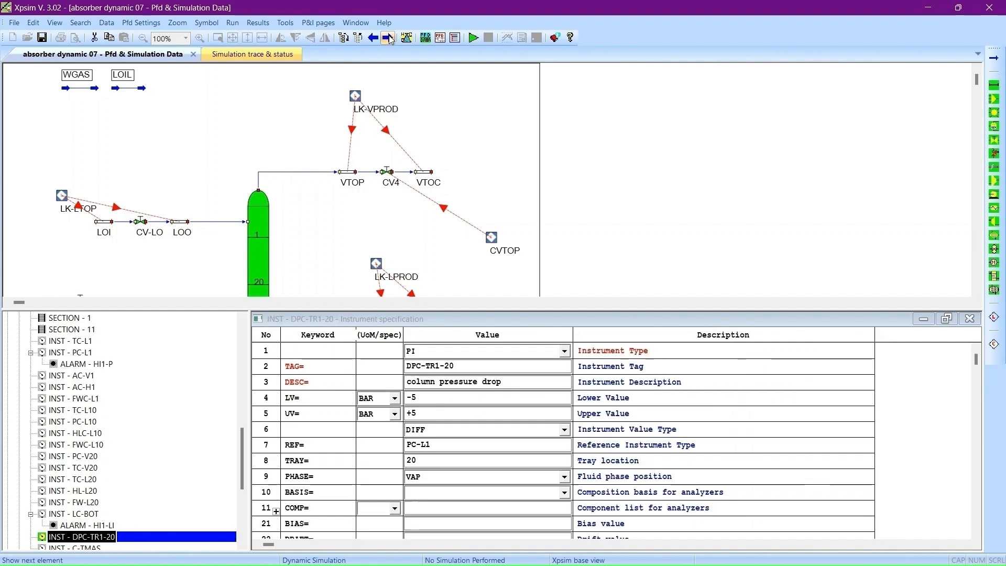
left_click(388, 39)
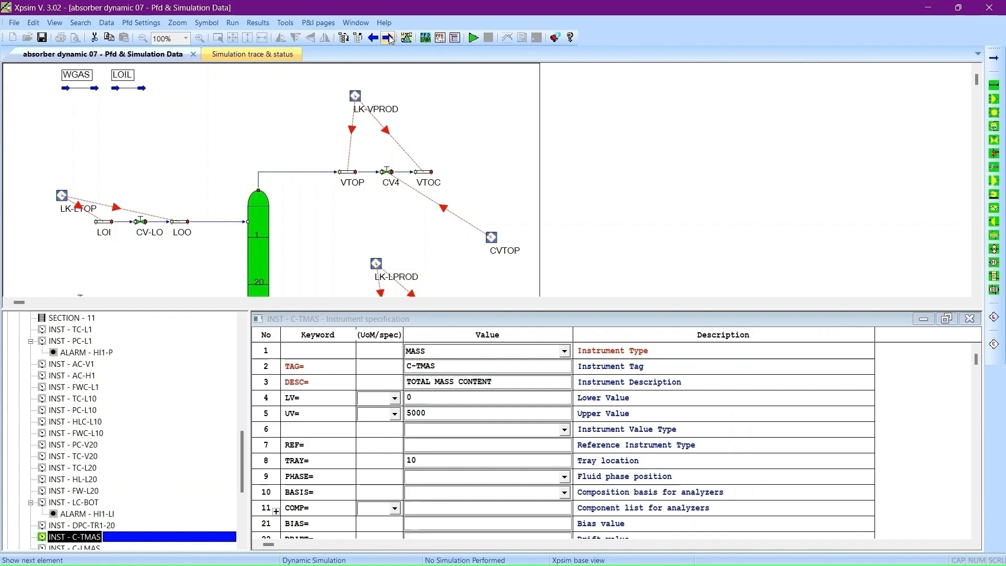
left_click(388, 38)
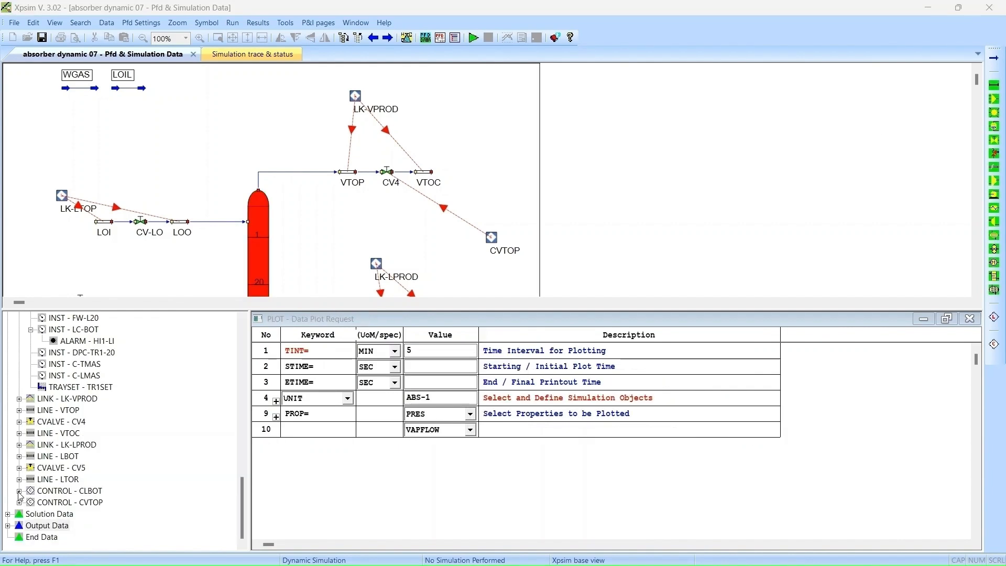
Step: Expand the column bottom level controller CLBOT and review its definition, control parameters and initial status
left_click(19, 491)
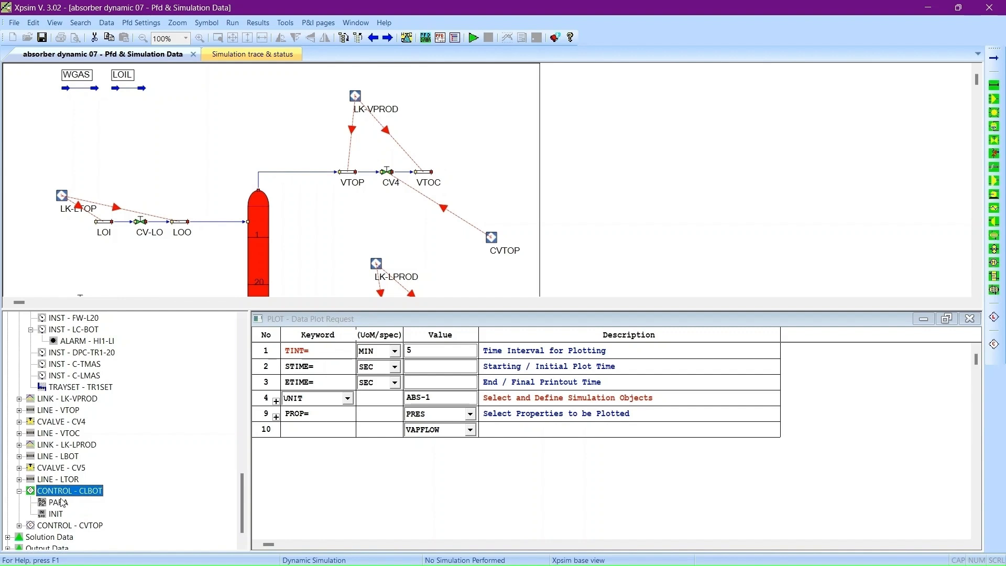
left_click(69, 495)
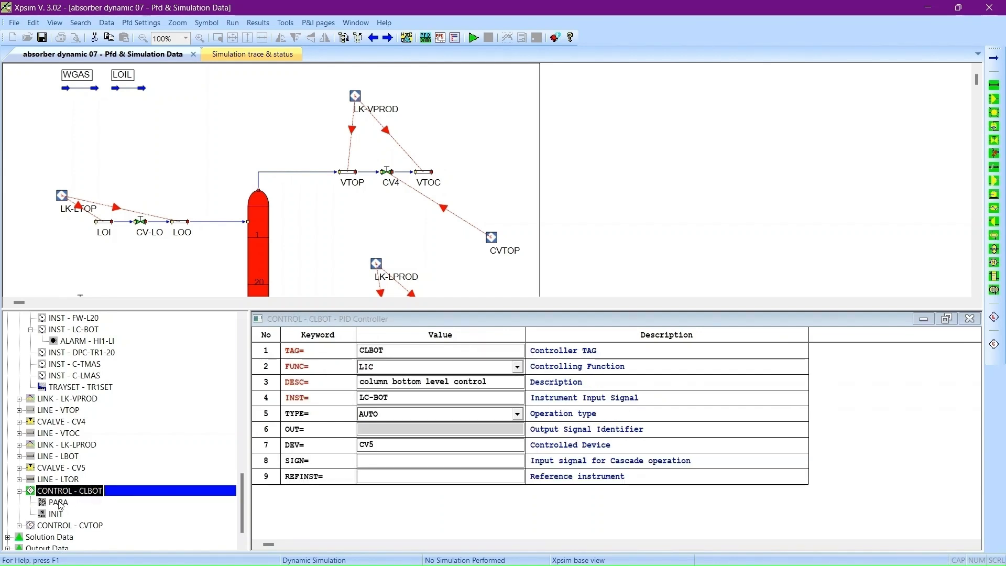
left_click(59, 504)
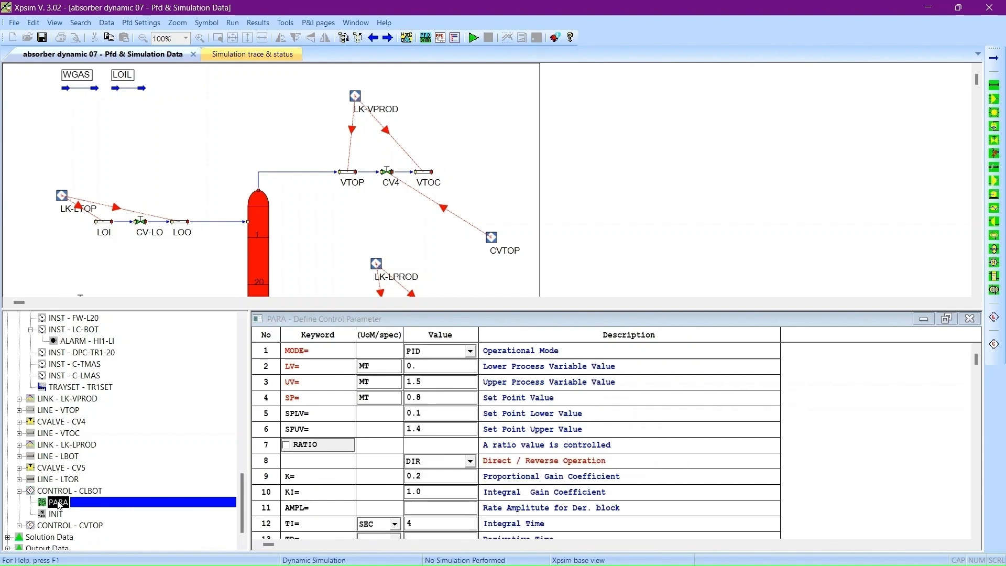
left_click(62, 516)
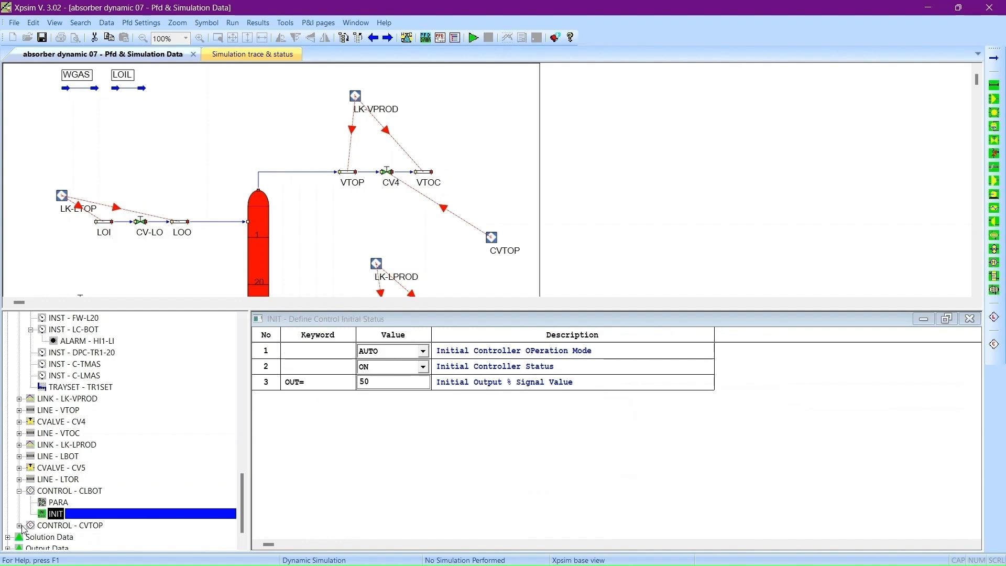
Step: Expand the tray 1 pressure controller CVTOP and review its definition, control parameters and initial status
left_click(19, 525)
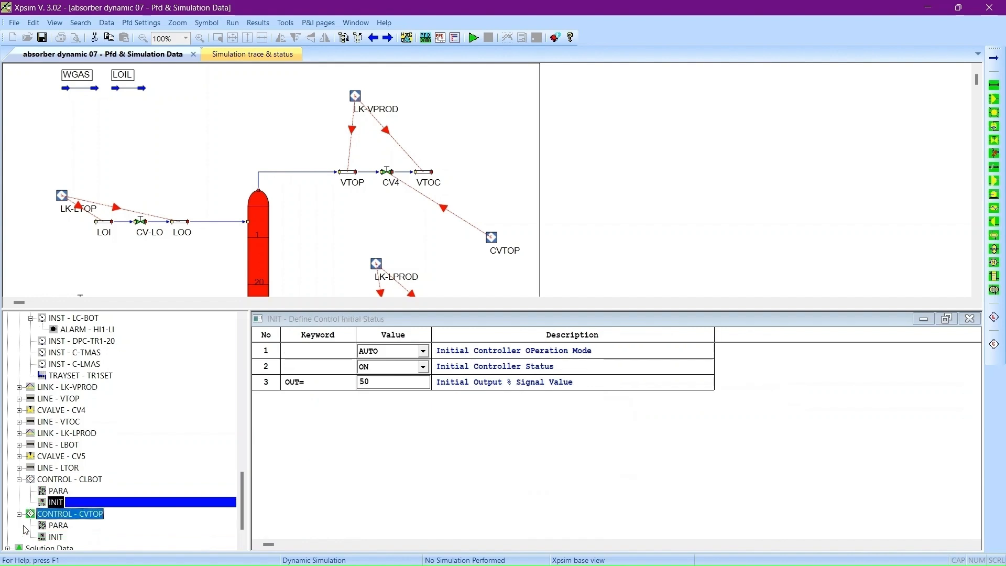
left_click(77, 517)
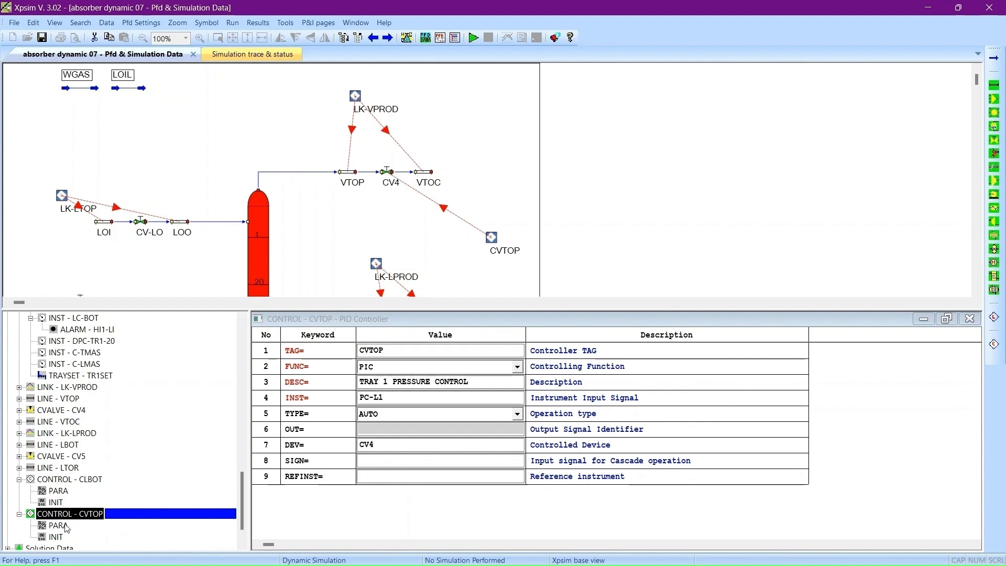
left_click(65, 526)
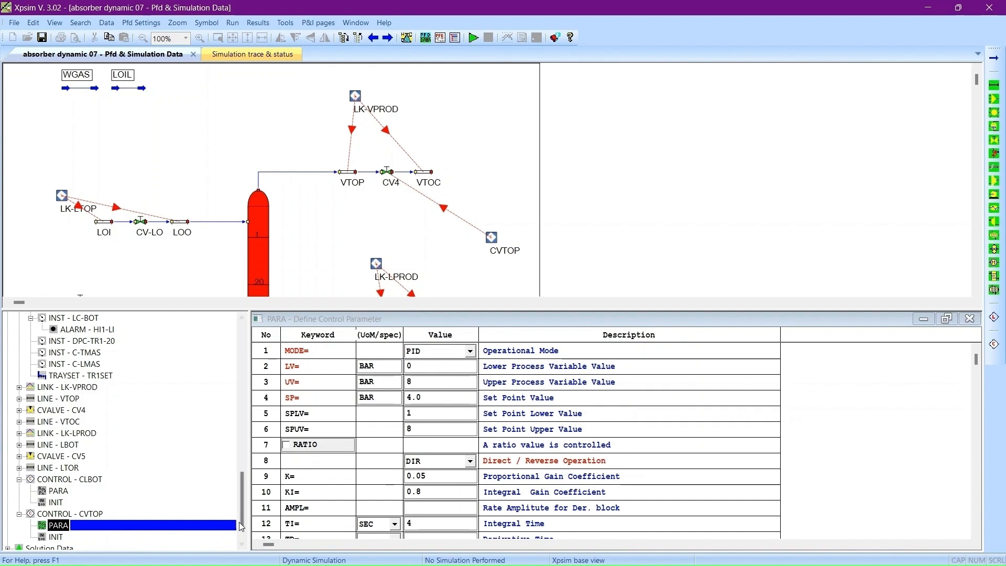
scroll(238, 526, "down", 1)
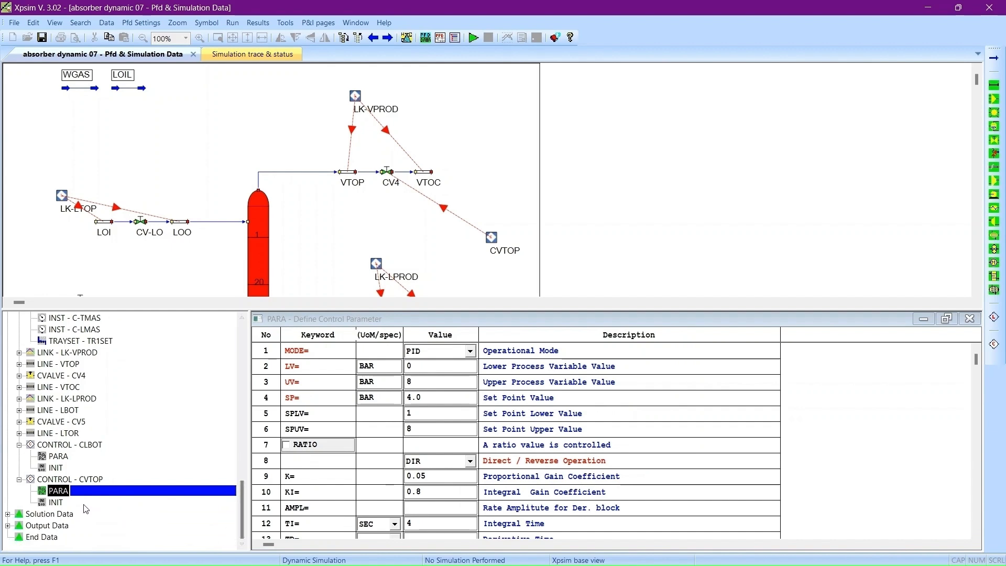
left_click(56, 503)
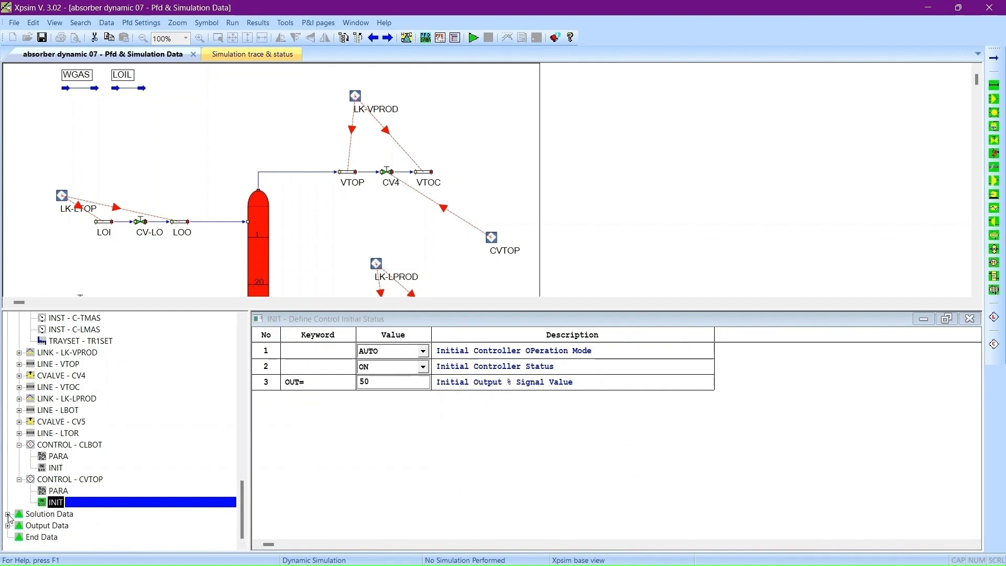
Step: Expand the Solution Data and review the CALC calculation settings and the TREND recording parameters
left_click(8, 514)
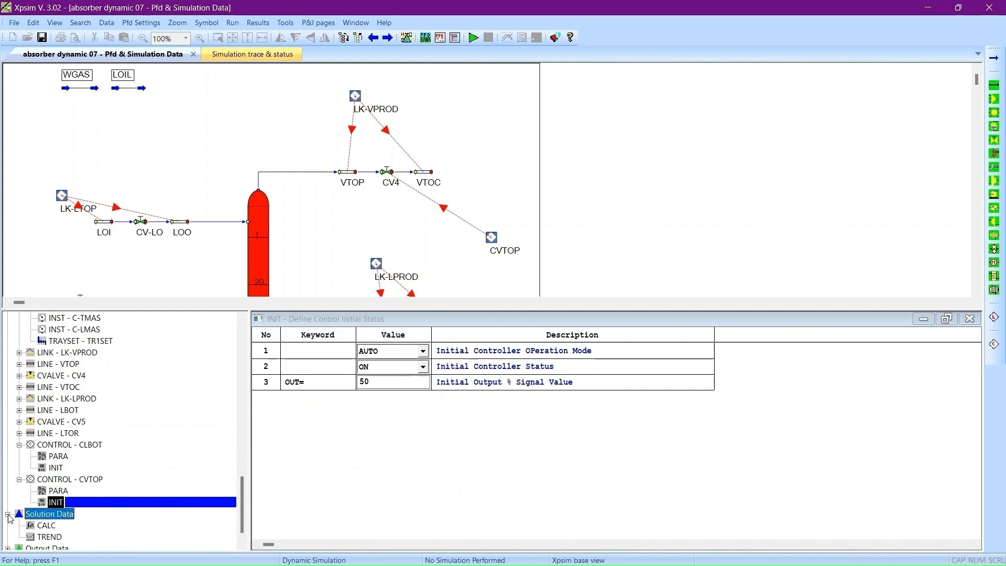
left_click(53, 526)
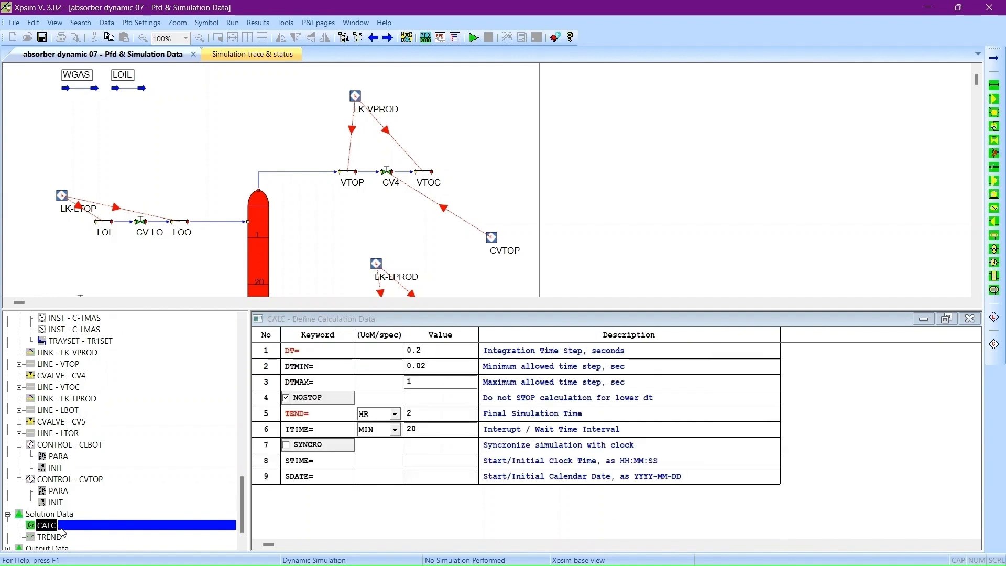
scroll(244, 513, "down", 1)
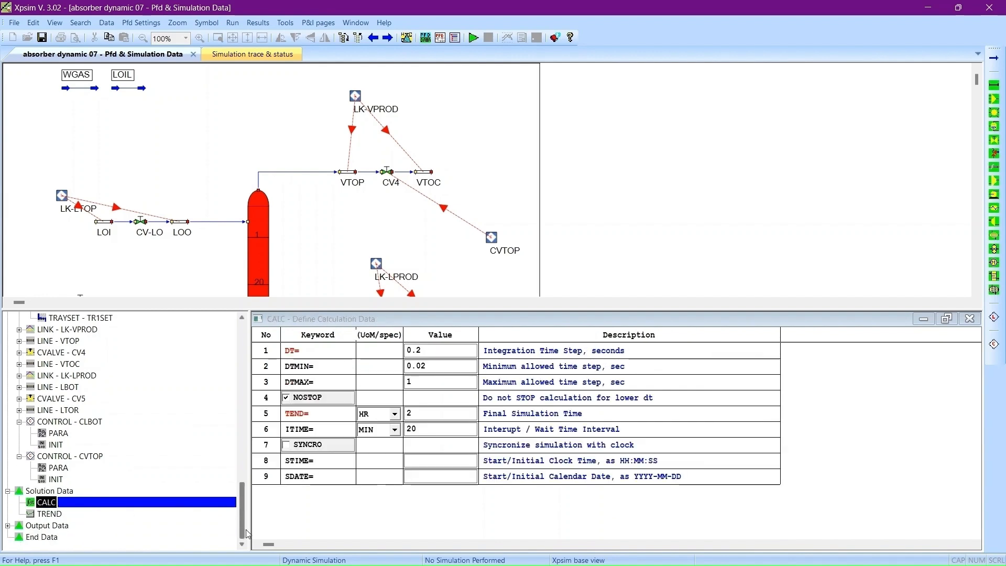
left_click(50, 515)
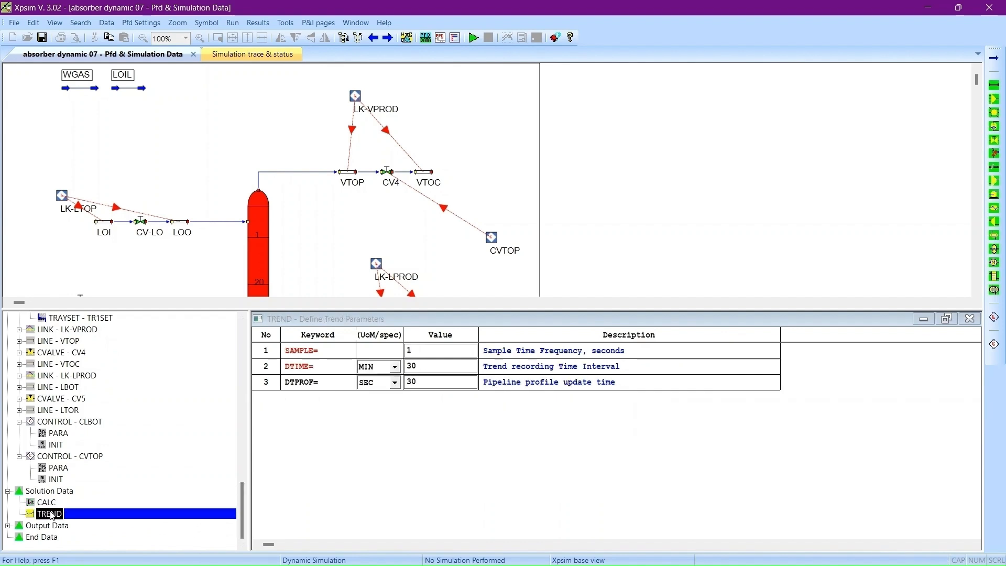
Step: Expand the Output Data and review the PRINT request and the two PLOT requests for column ABS-1
left_click(8, 525)
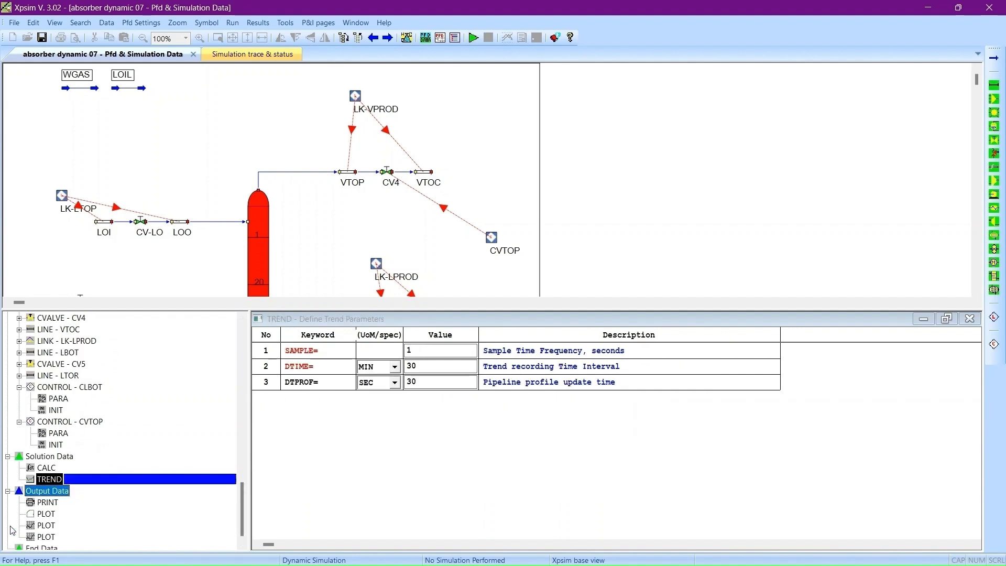
left_click(47, 502)
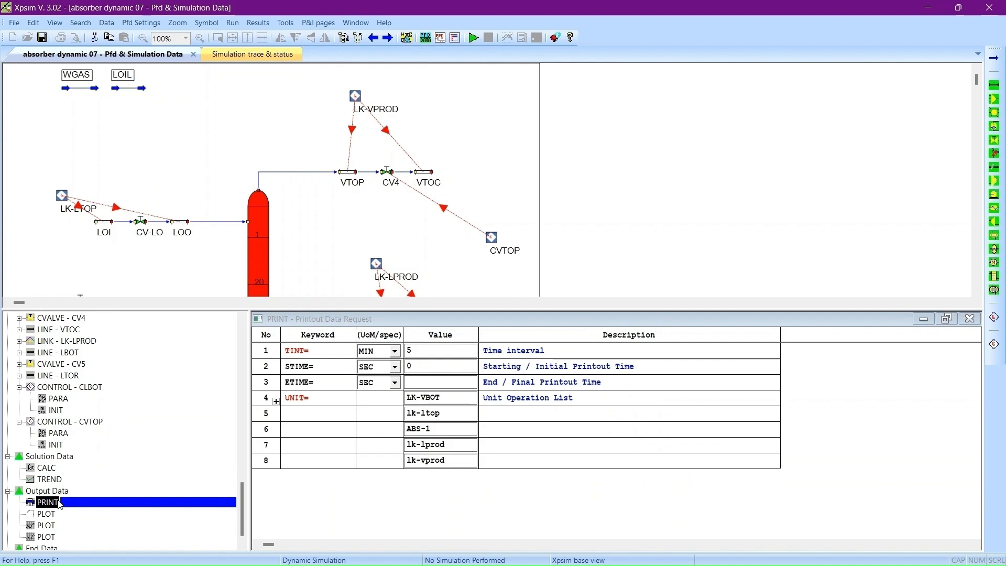
left_click(45, 526)
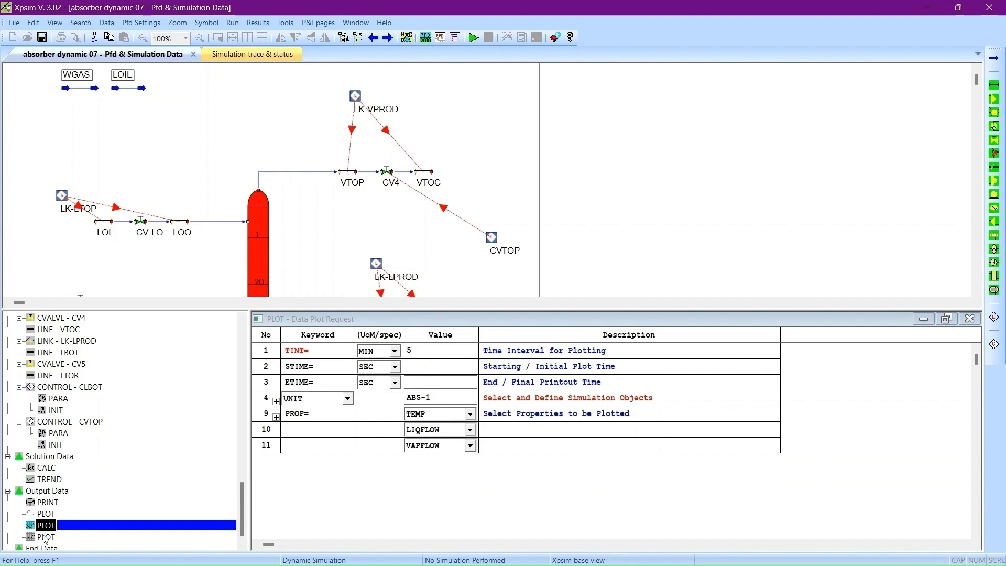
left_click(44, 538)
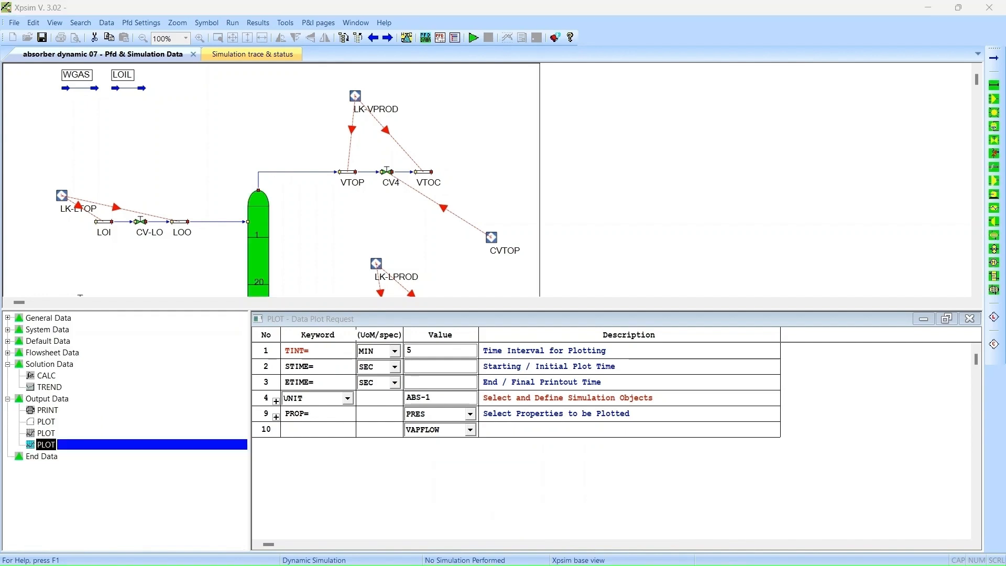
Step: Start the dynamic simulation running in the Plant View Interface and display the group 1 instruments as trends
left_click(479, 39)
left_click(479, 39)
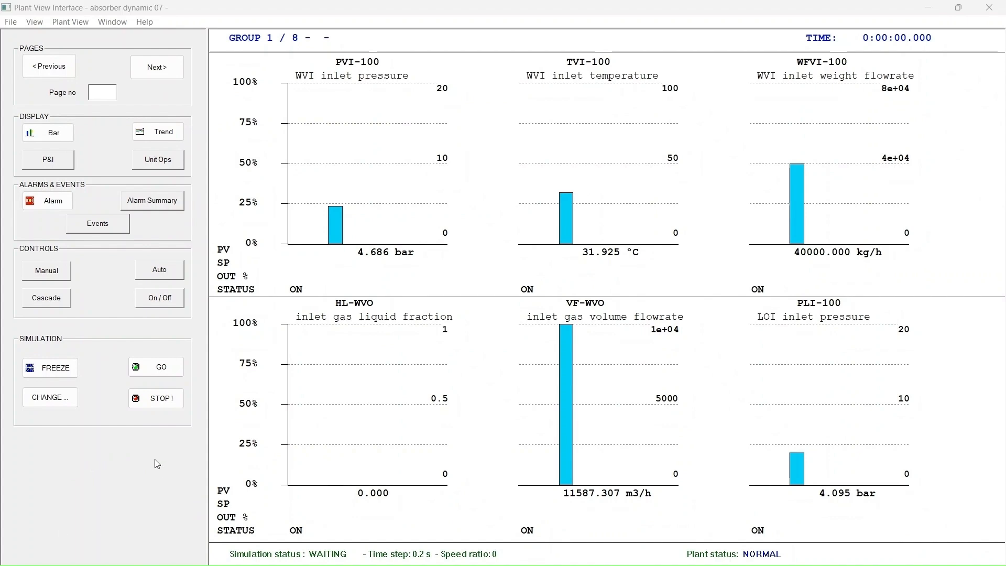
left_click(162, 376)
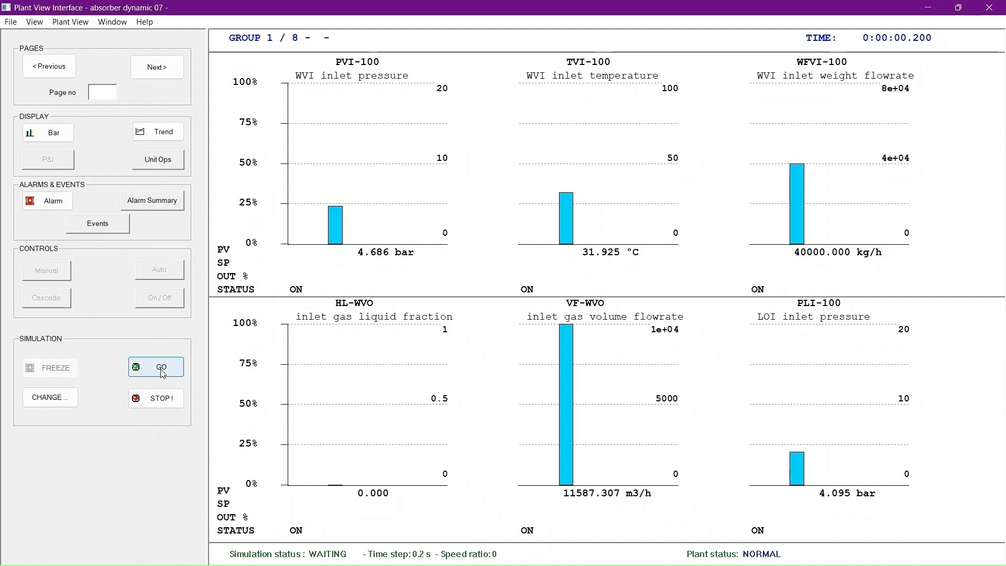
left_click(162, 371)
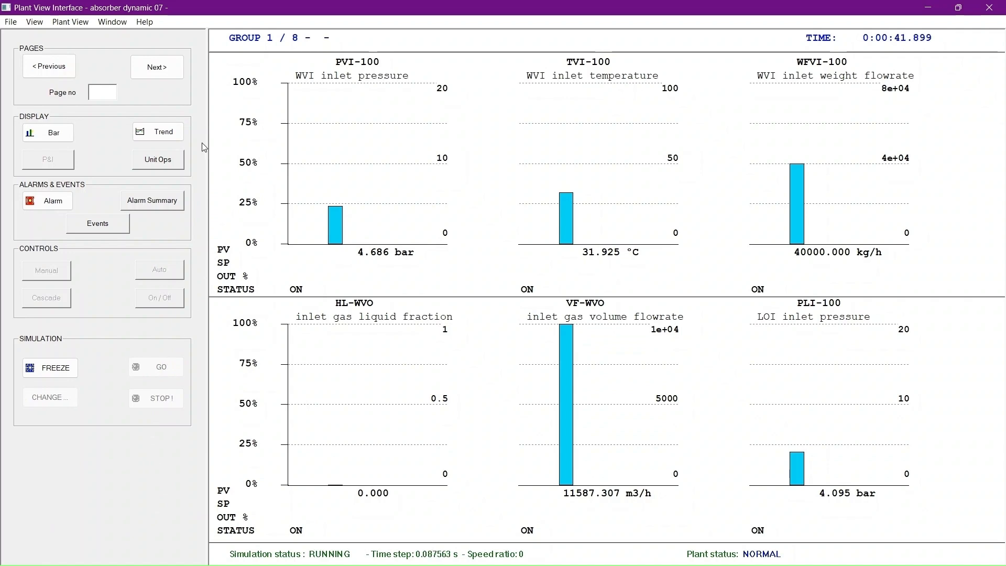
left_click(175, 132)
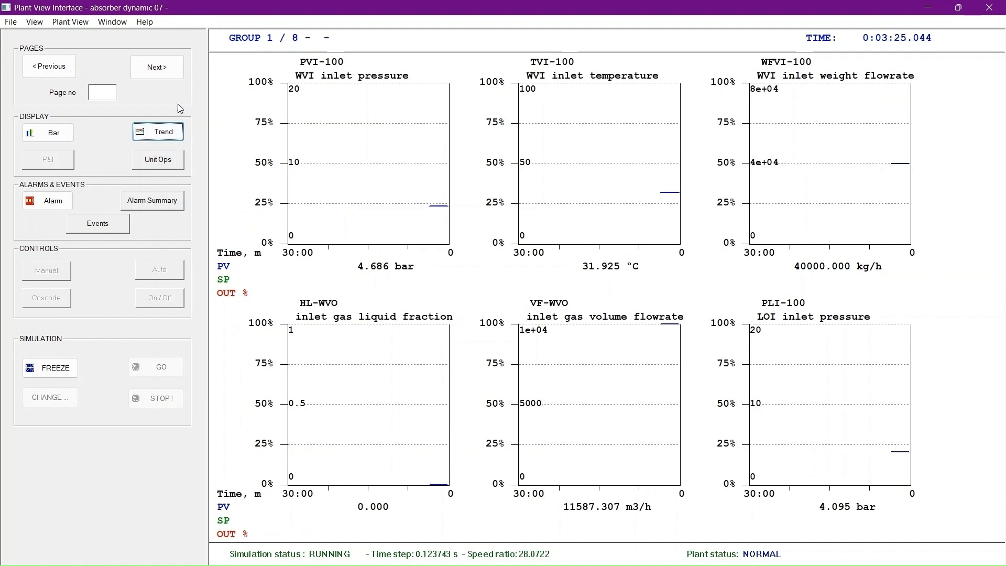
Step: Review the instrument trends of groups 2 through 8 while the simulation runs, and return to group 1
left_click(173, 72)
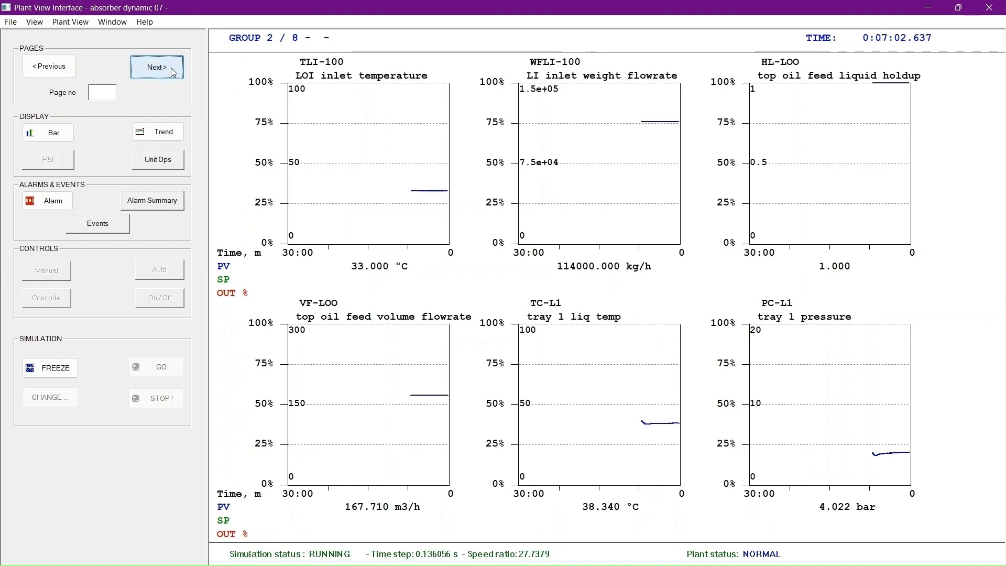
left_click(173, 72)
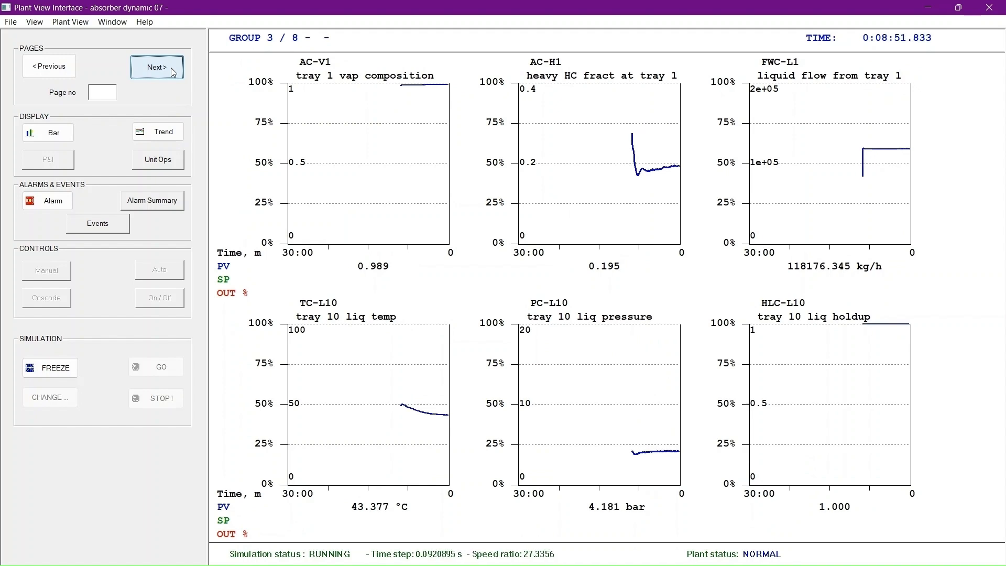
left_click(174, 72)
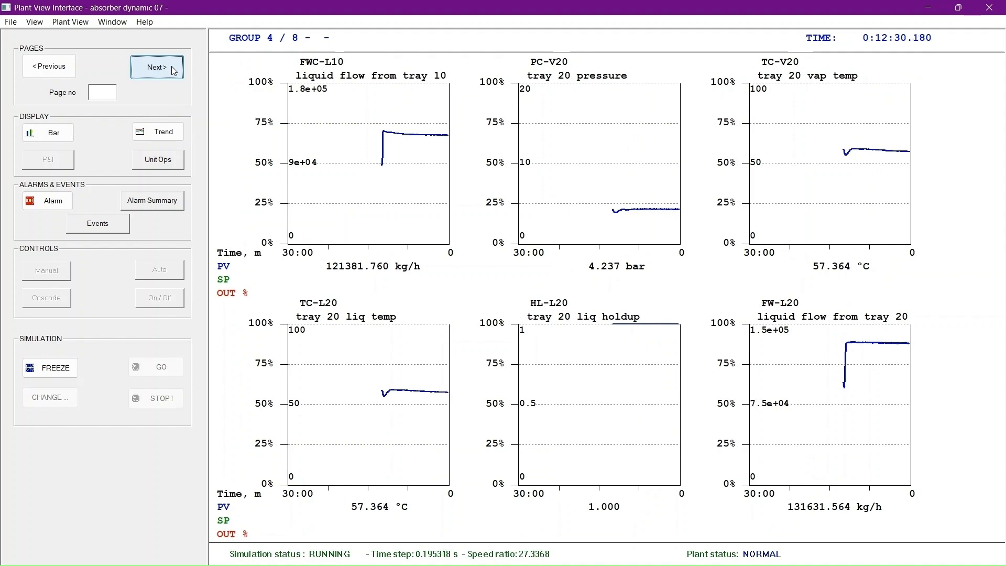
left_click(171, 66)
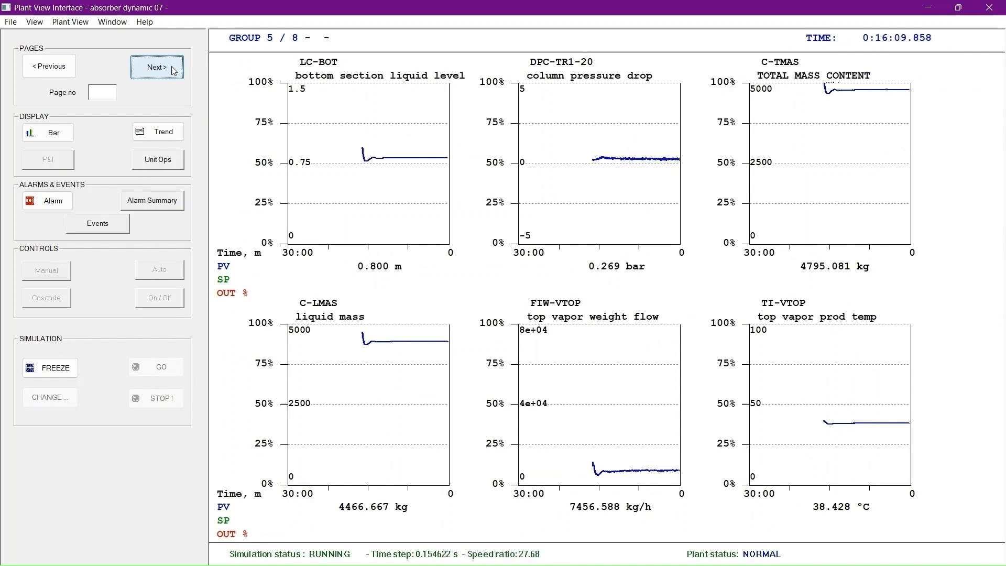
left_click(171, 67)
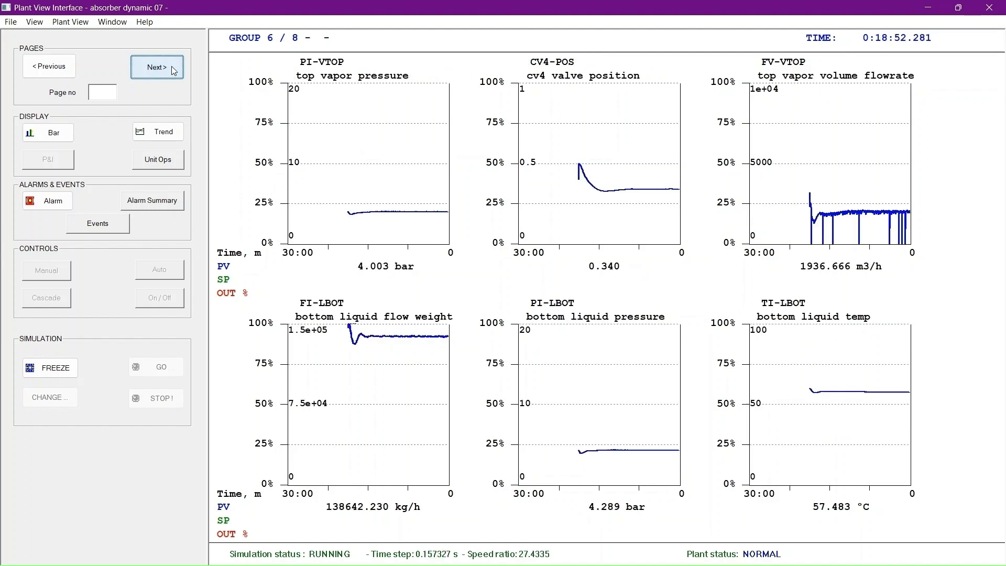
left_click(171, 66)
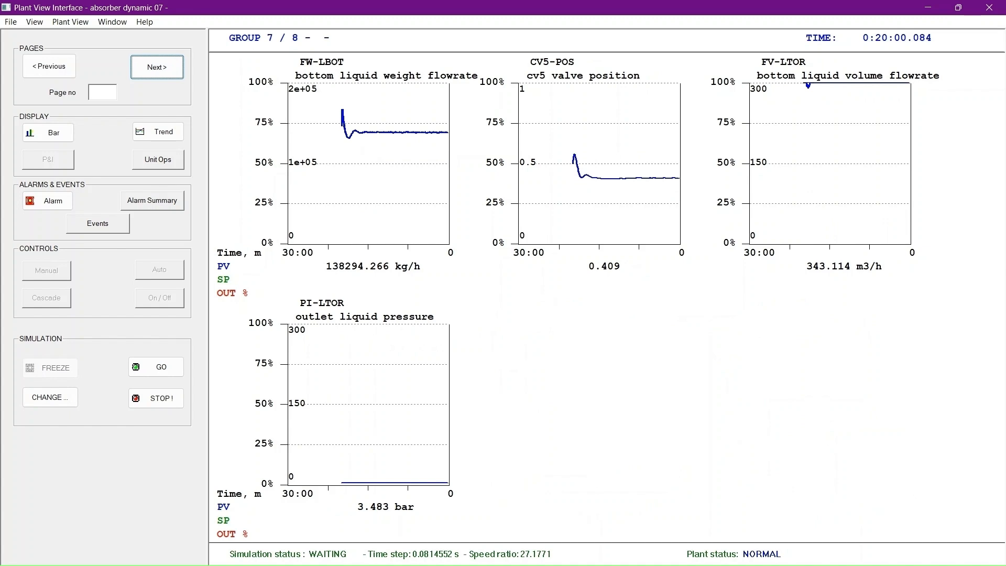
left_click(164, 70)
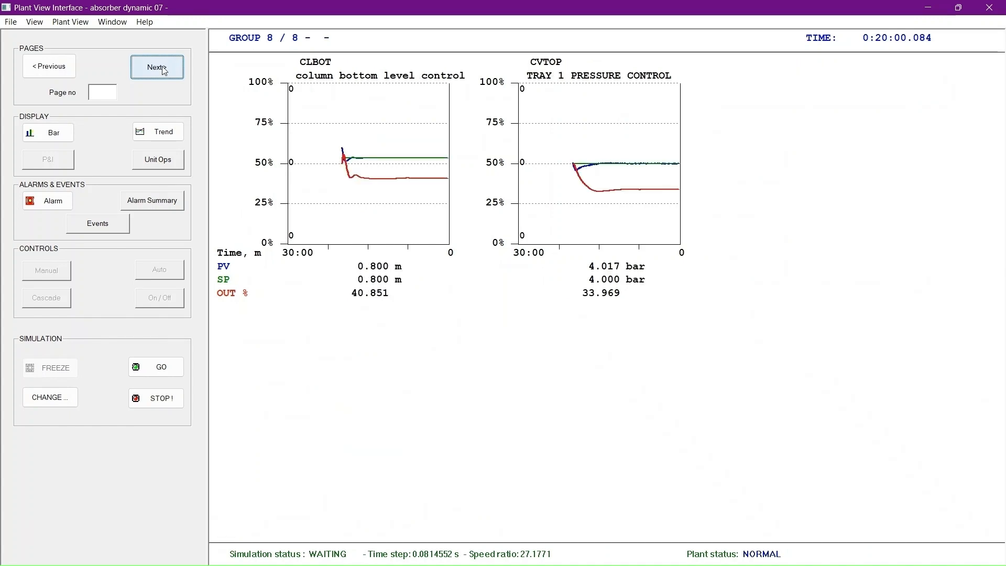
left_click(164, 71)
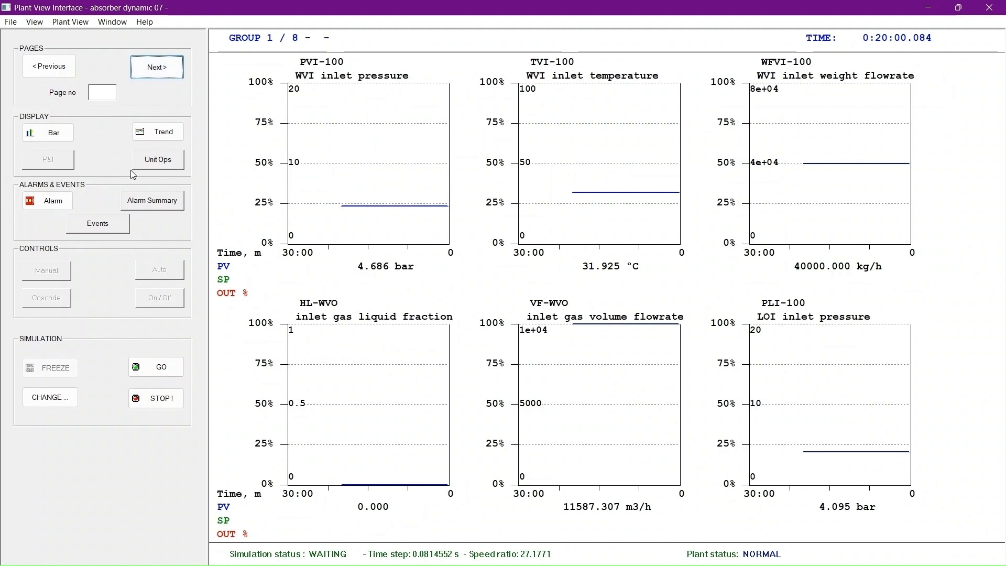
Step: Display the ABS-1 unit operation profile, resume the dynamic simulation and return to the instrument trends
left_click(164, 165)
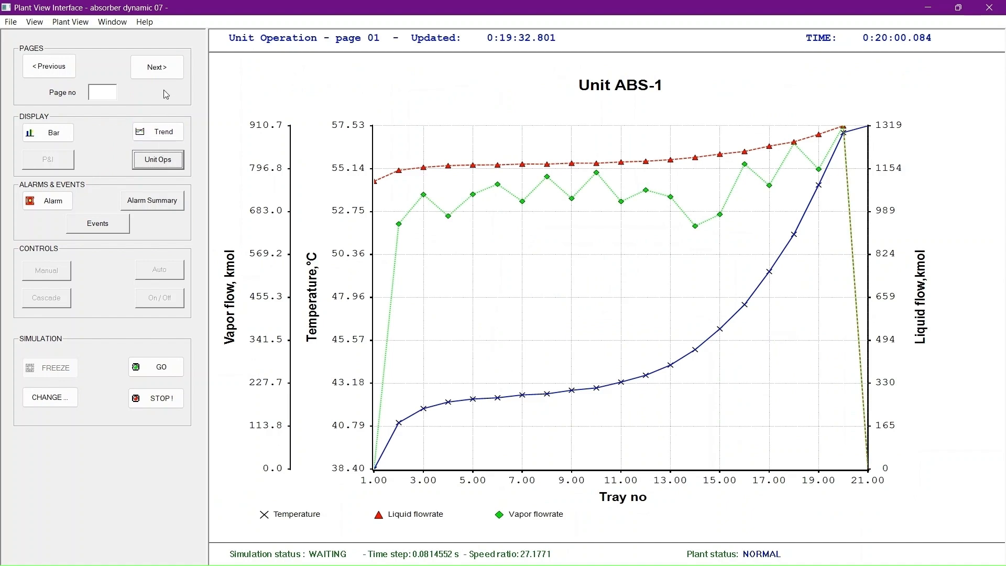
left_click(162, 368)
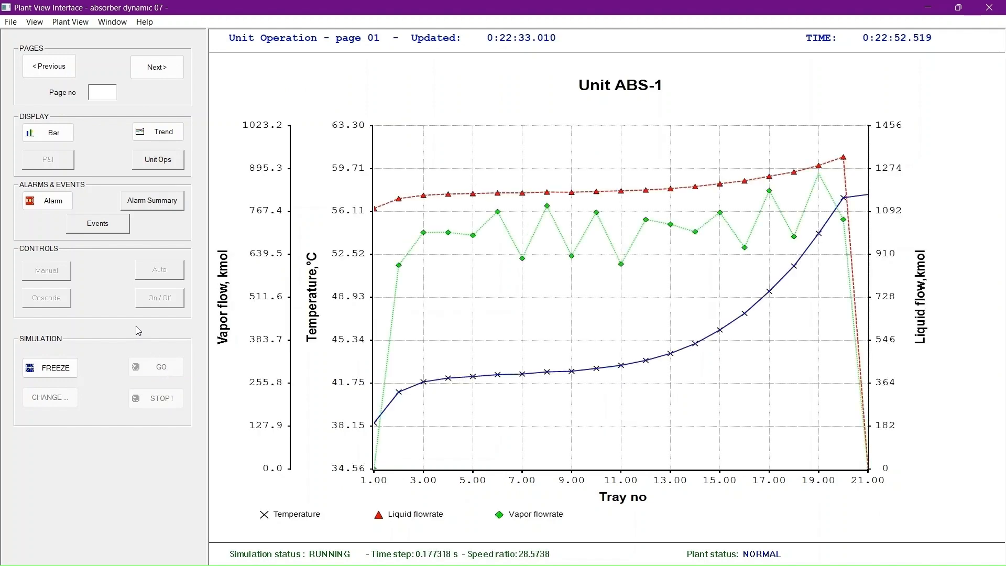
left_click(165, 134)
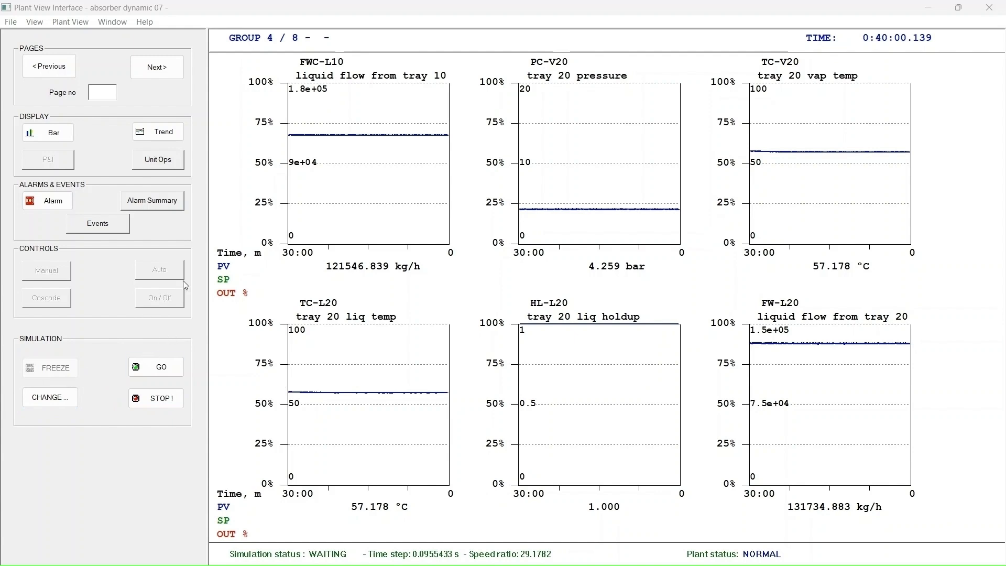
Step: Check the event summary for the scheduled vapor flowrate change and return to the group 4 trends
left_click(100, 225)
left_click(108, 229)
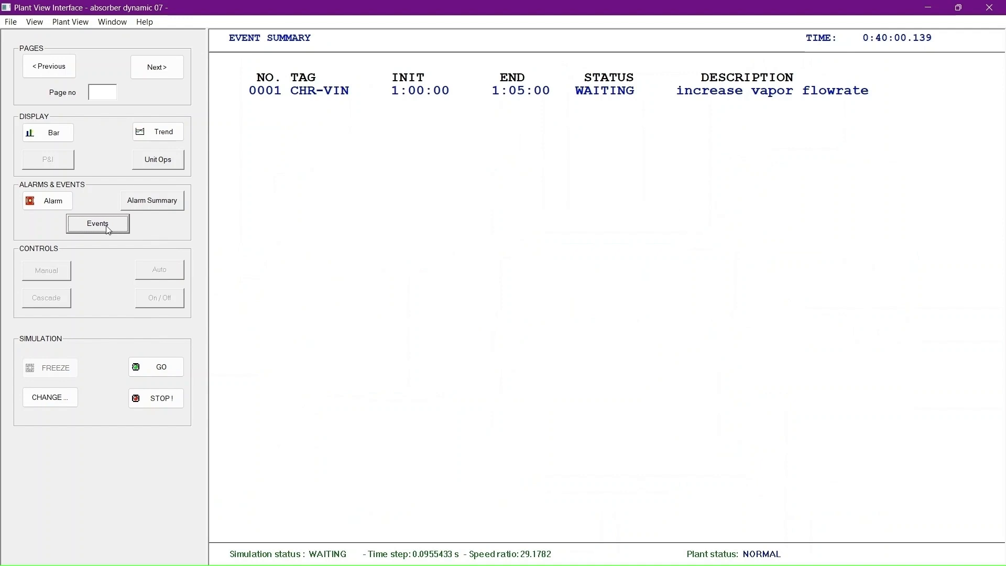
left_click(157, 165)
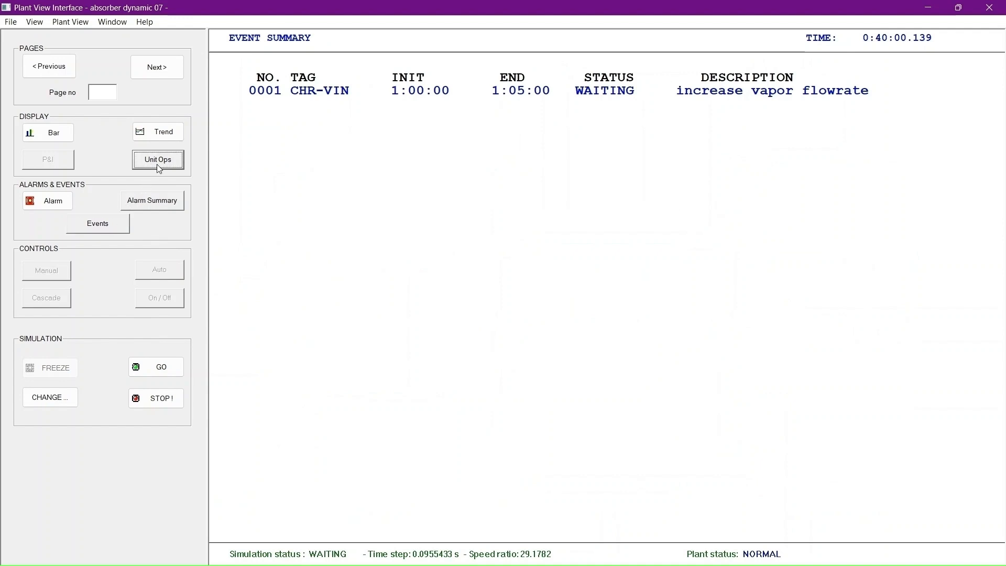
left_click(156, 137)
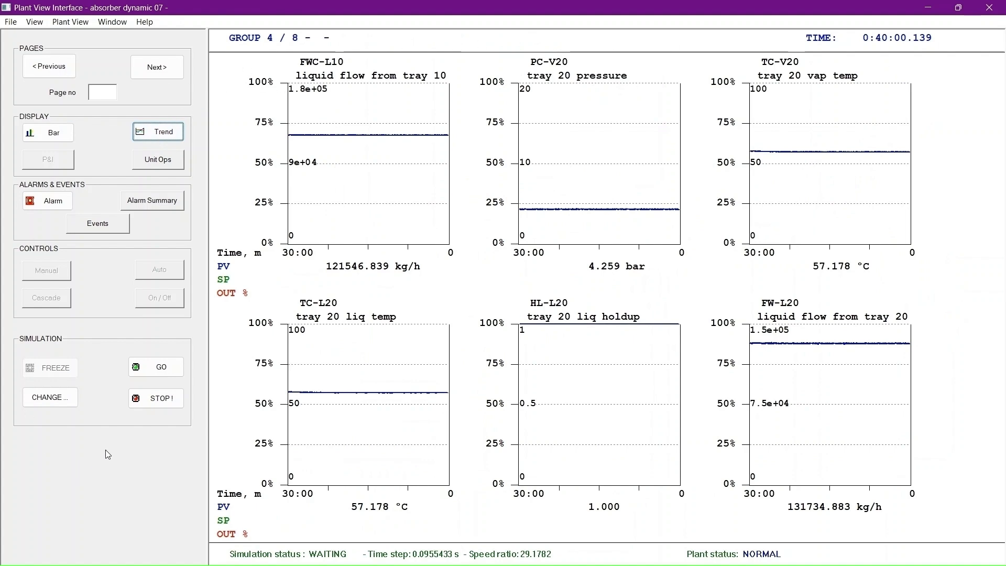
Step: Resume the dynamic simulation and review the group 7 and group 8 trends, ending on group 1
left_click(157, 366)
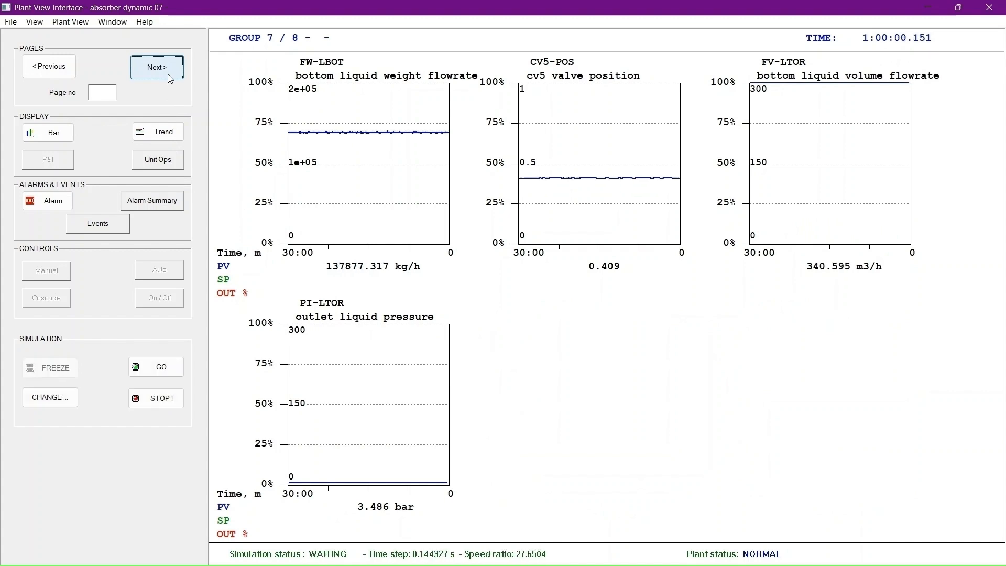
left_click(167, 73)
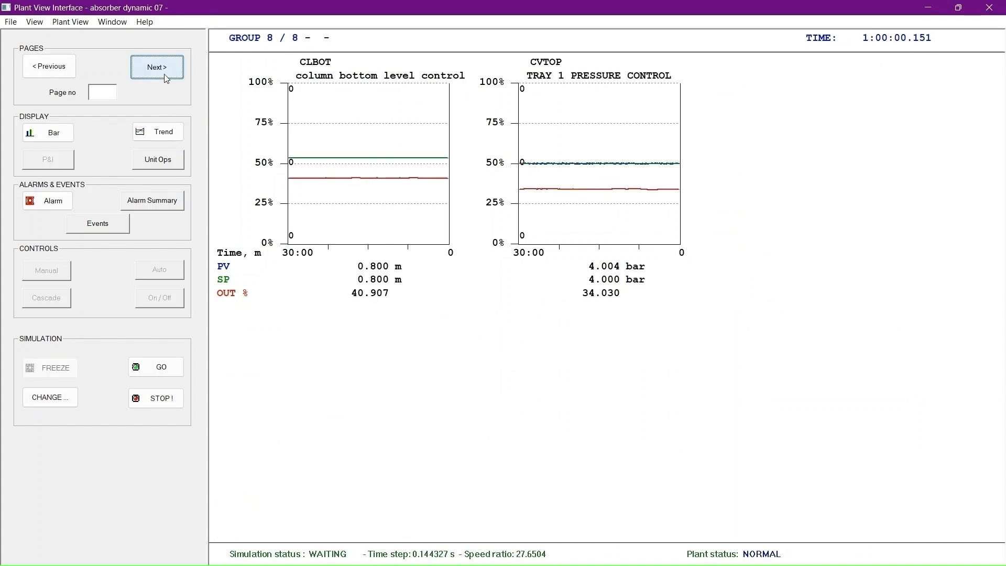
left_click(158, 77)
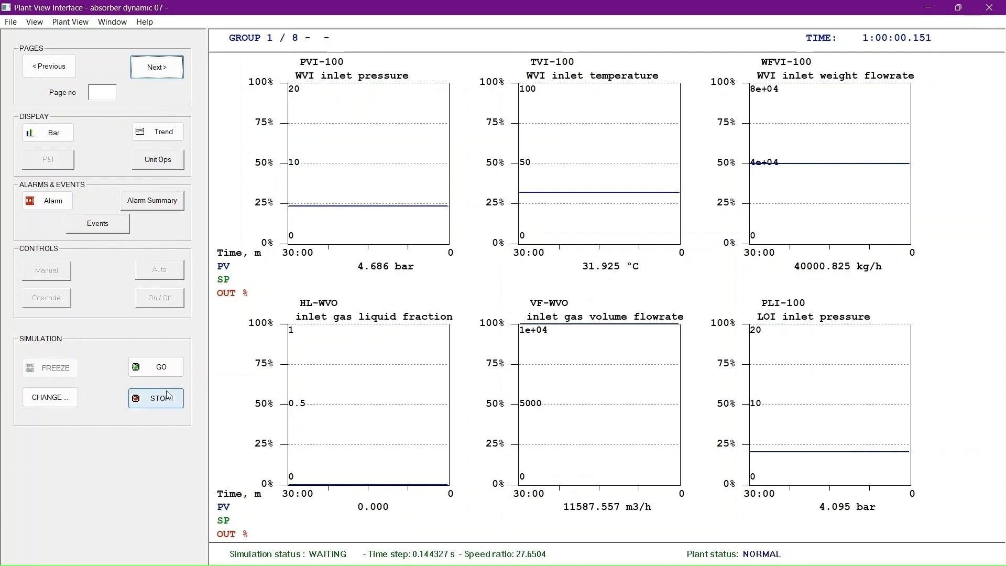
Step: Resume the simulation through the vapor flowrate increase and review the response in trend groups 1 through 8
left_click(160, 369)
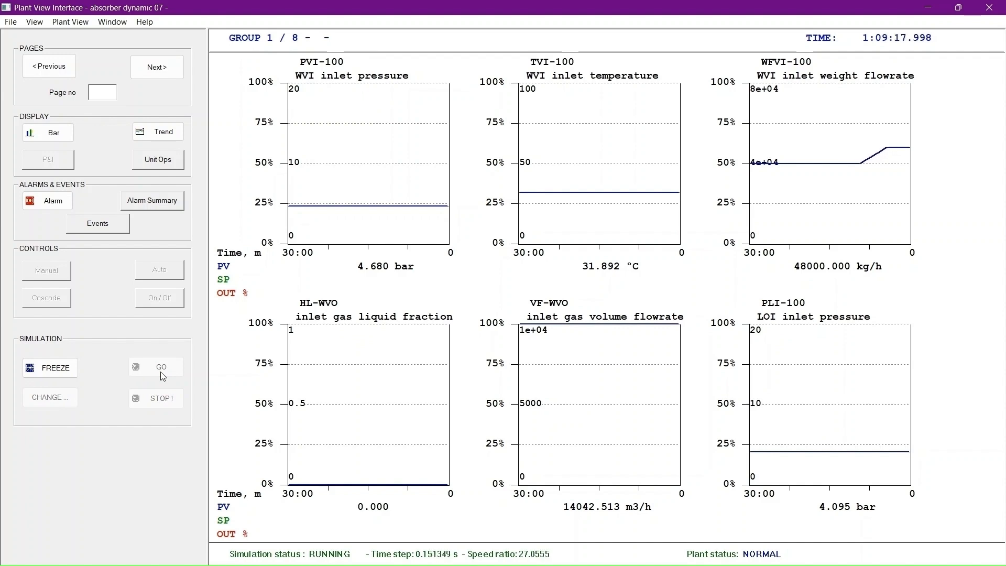
left_click(168, 67)
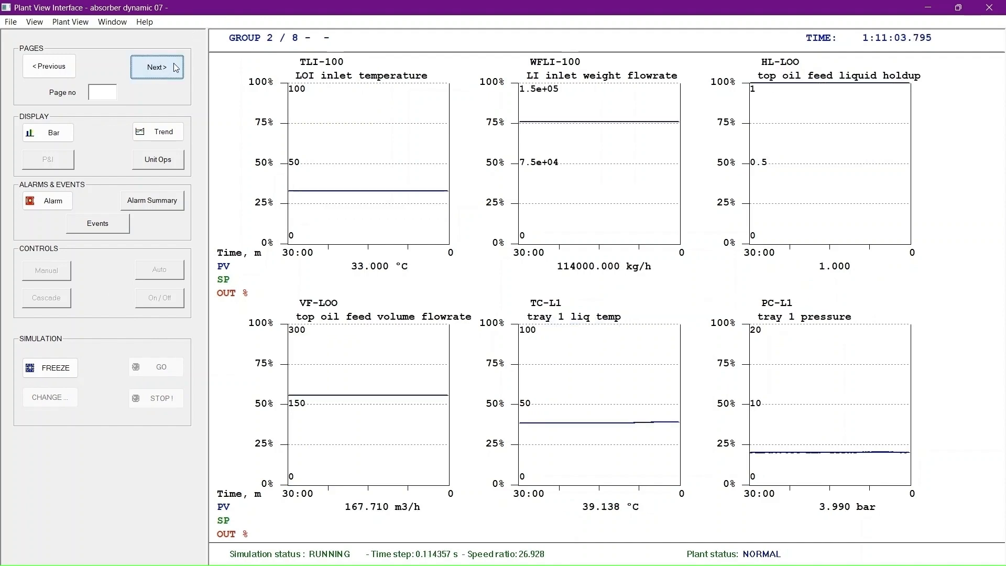
left_click(176, 67)
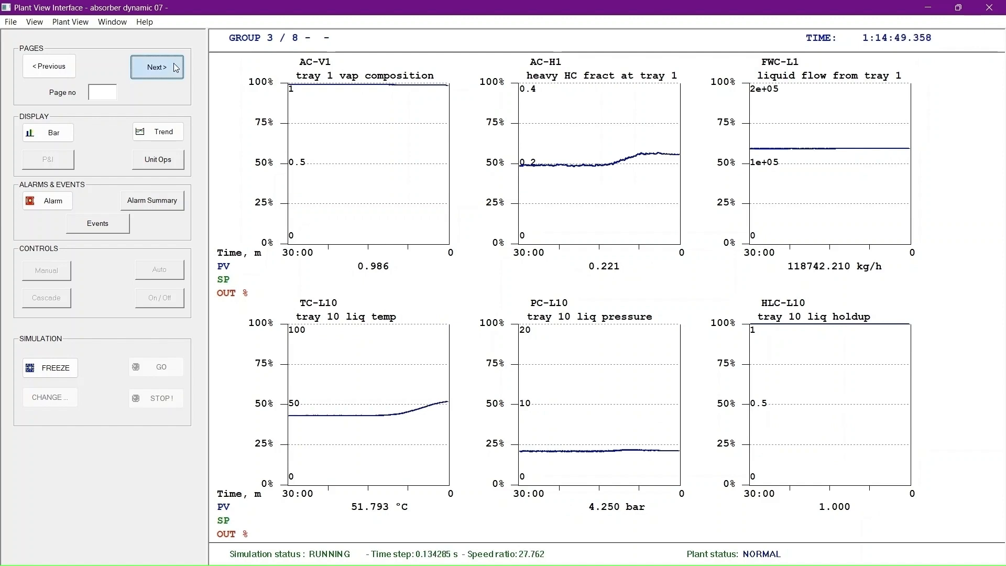
left_click(174, 64)
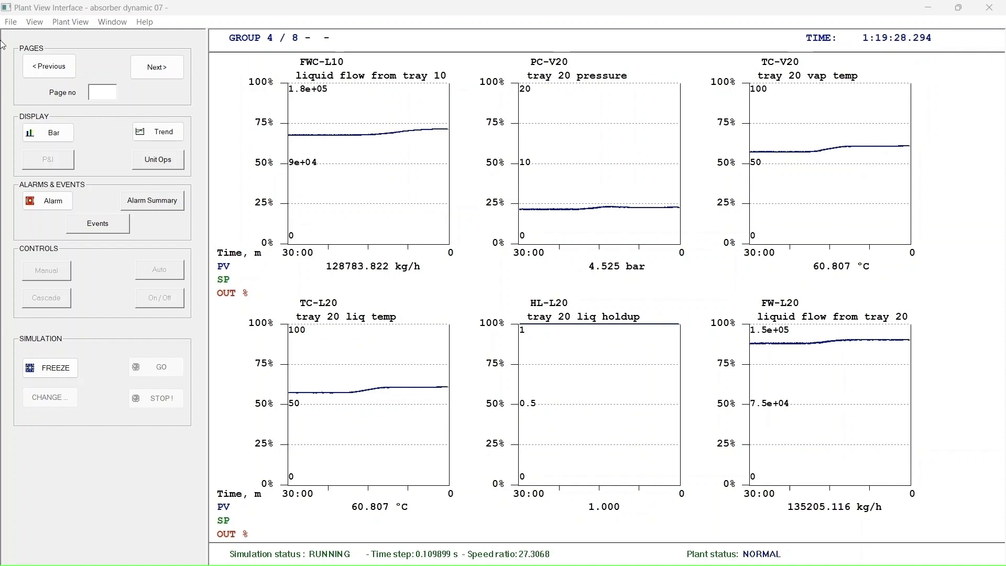
left_click(147, 68)
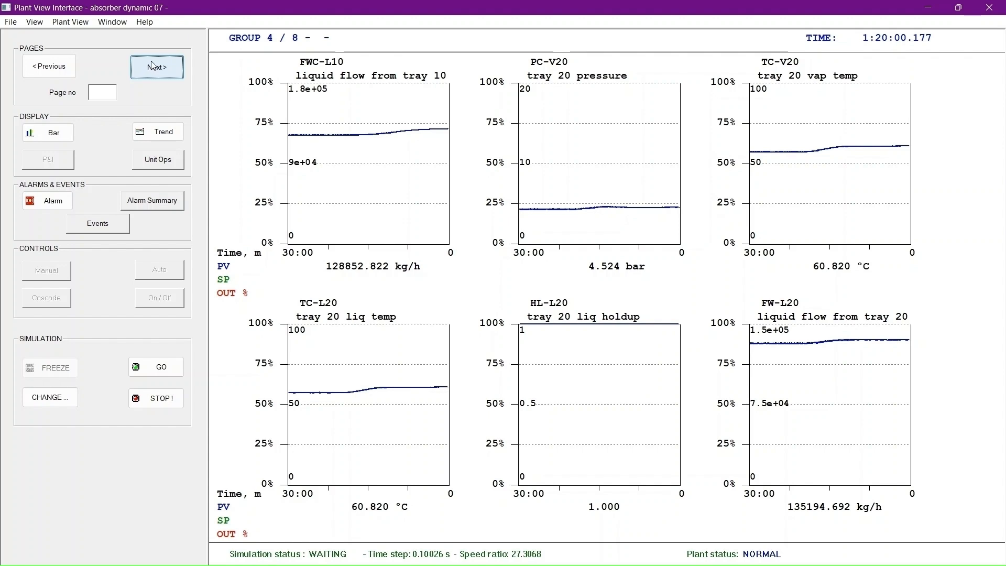
left_click(163, 70)
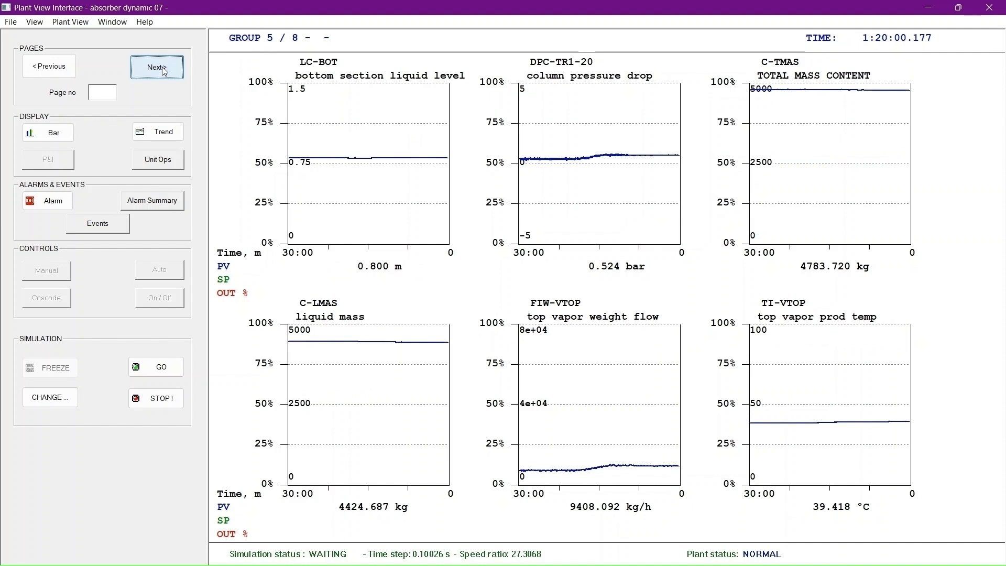
left_click(164, 68)
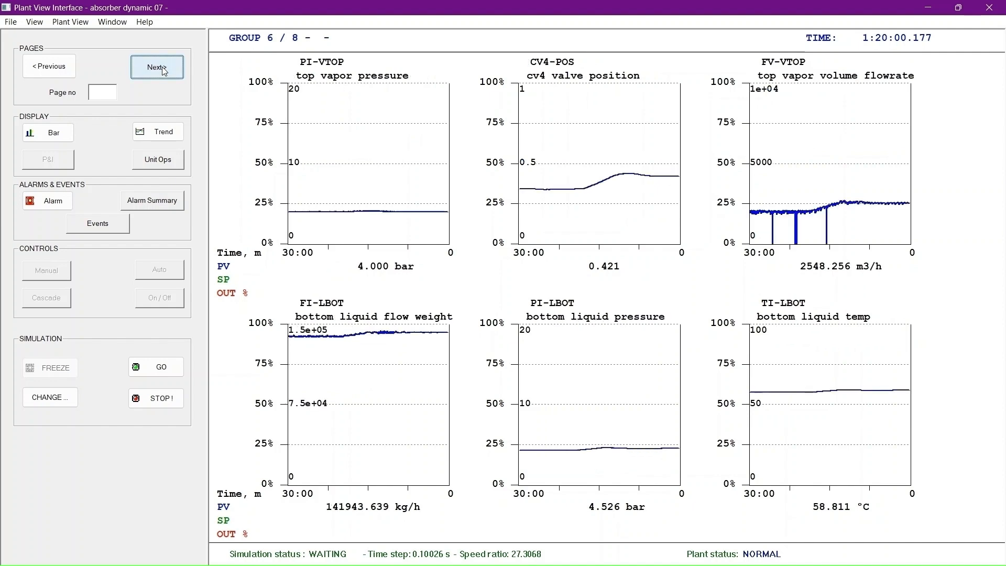
left_click(164, 69)
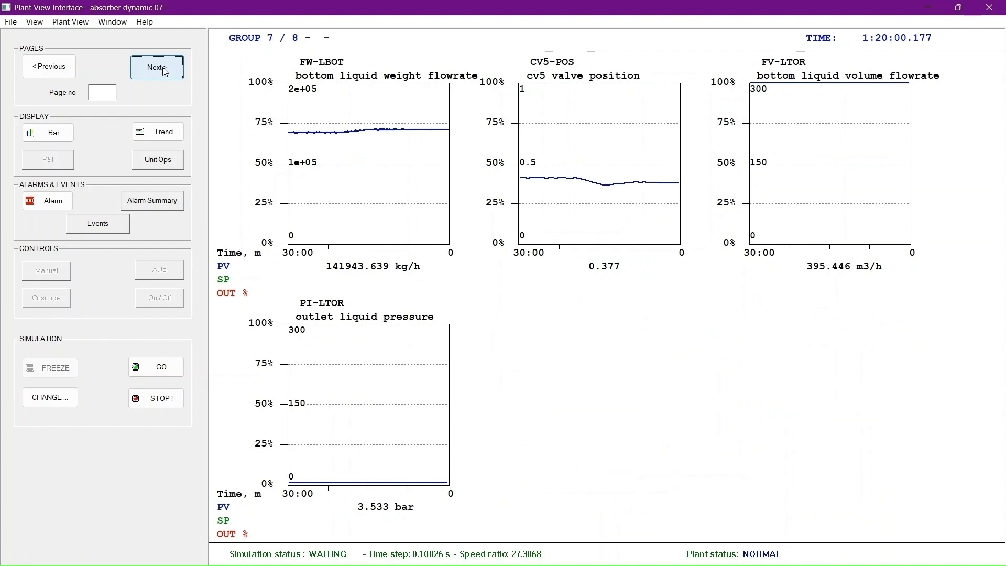
left_click(165, 72)
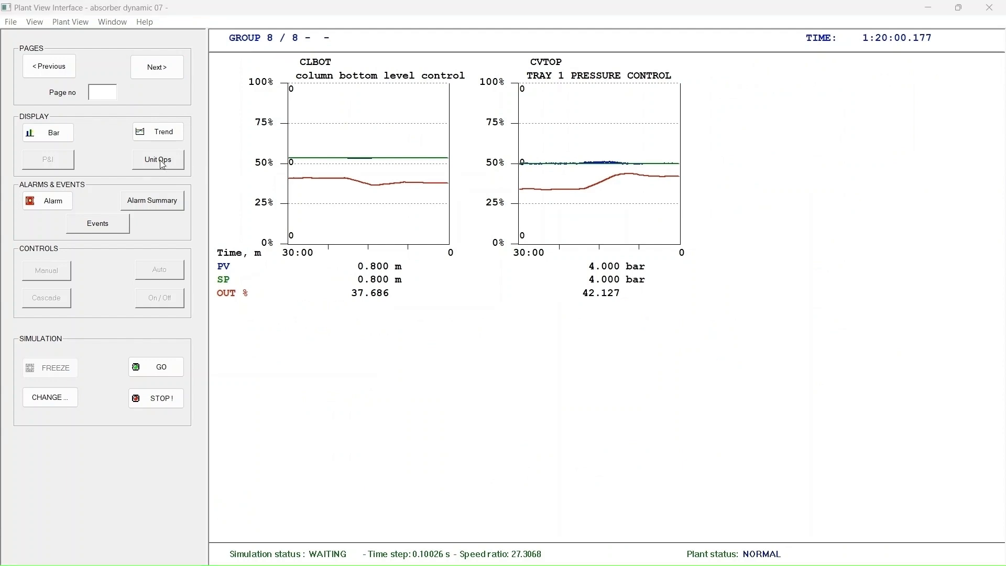
Step: Review both ABS-1 unit operation profile pages and return to the group 8 controller trends
left_click(161, 163)
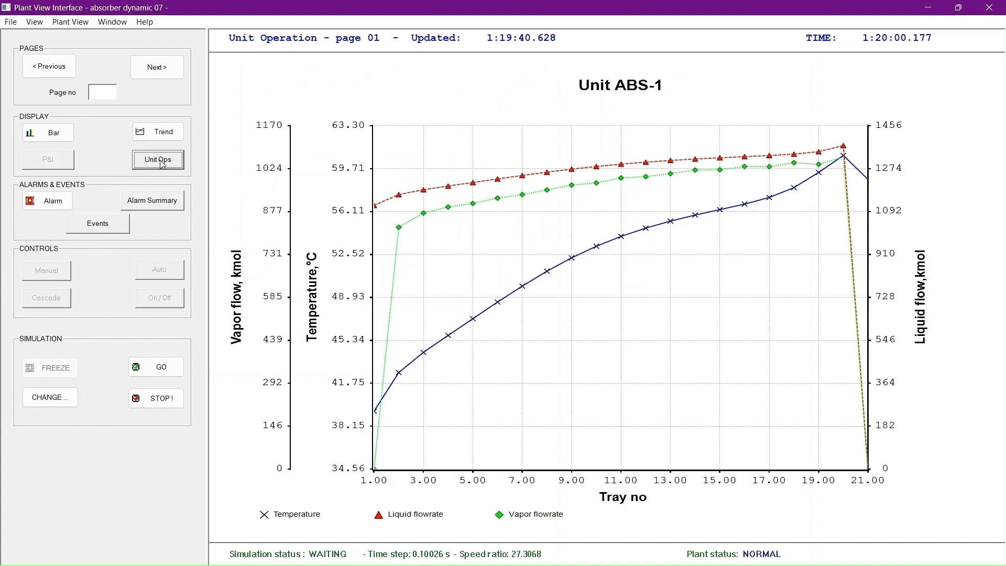
left_click(179, 74)
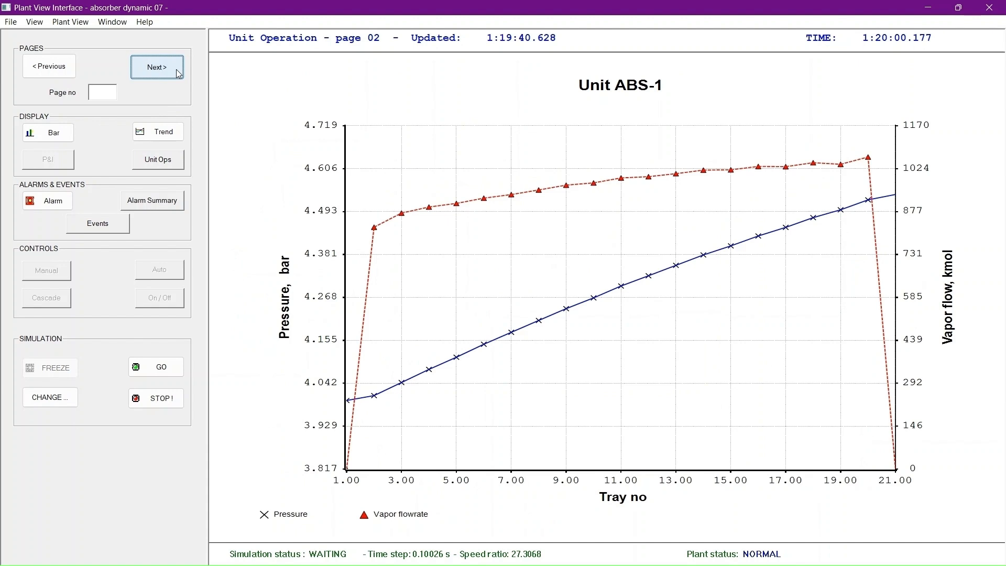
left_click(153, 136)
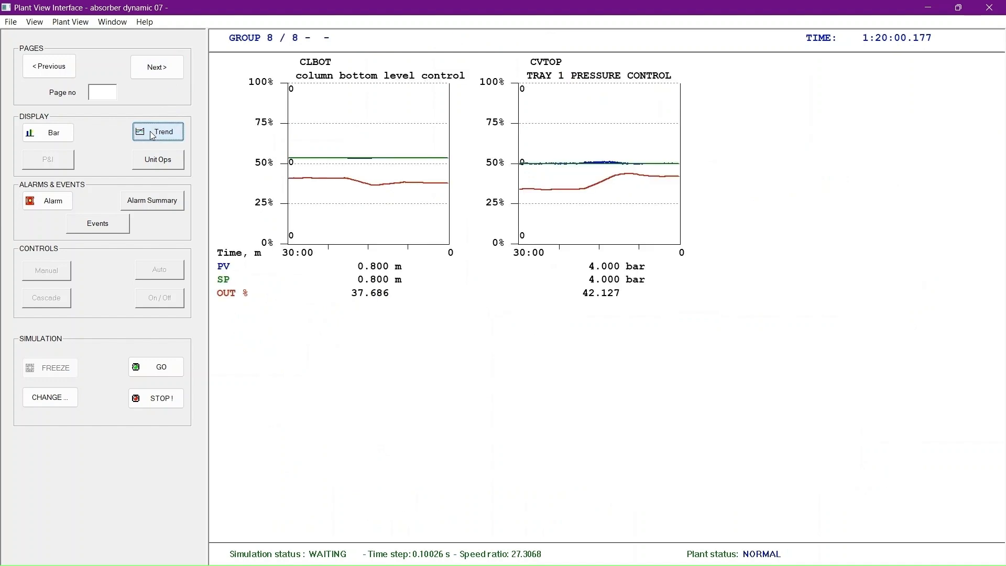
Step: Stop the dynamic simulation, confirm the stop and dismiss the completion notice
left_click(155, 401)
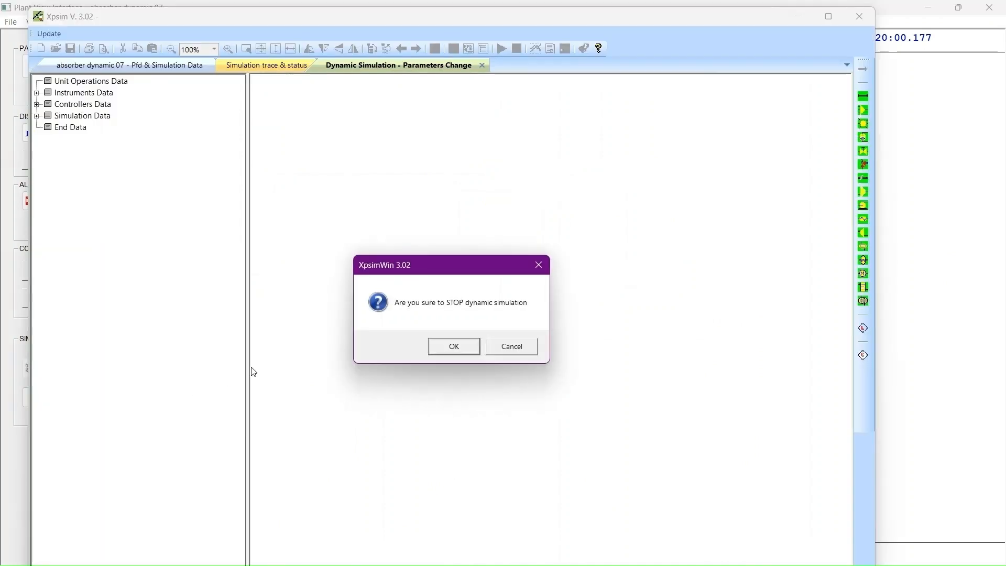
left_click(453, 346)
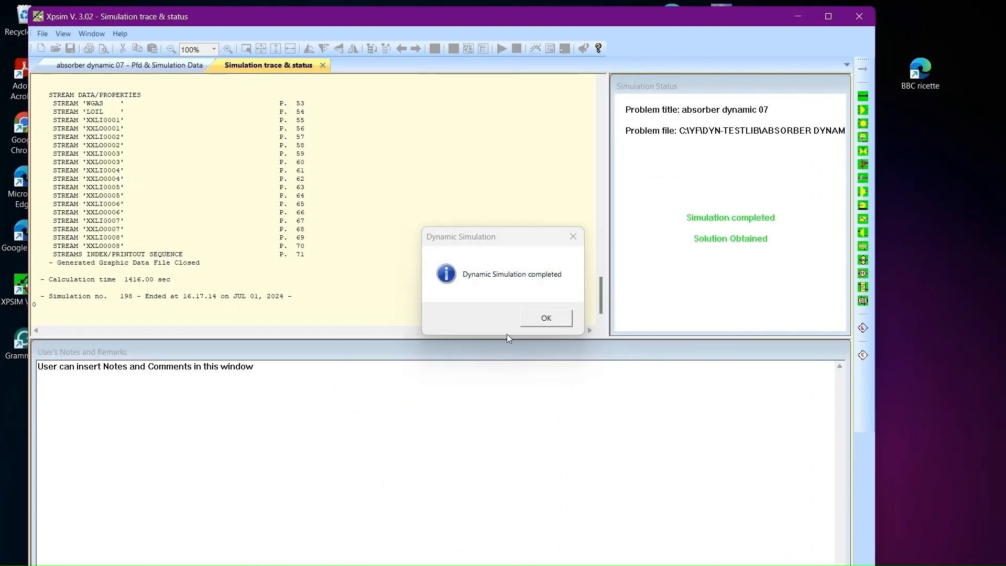
left_click(546, 317)
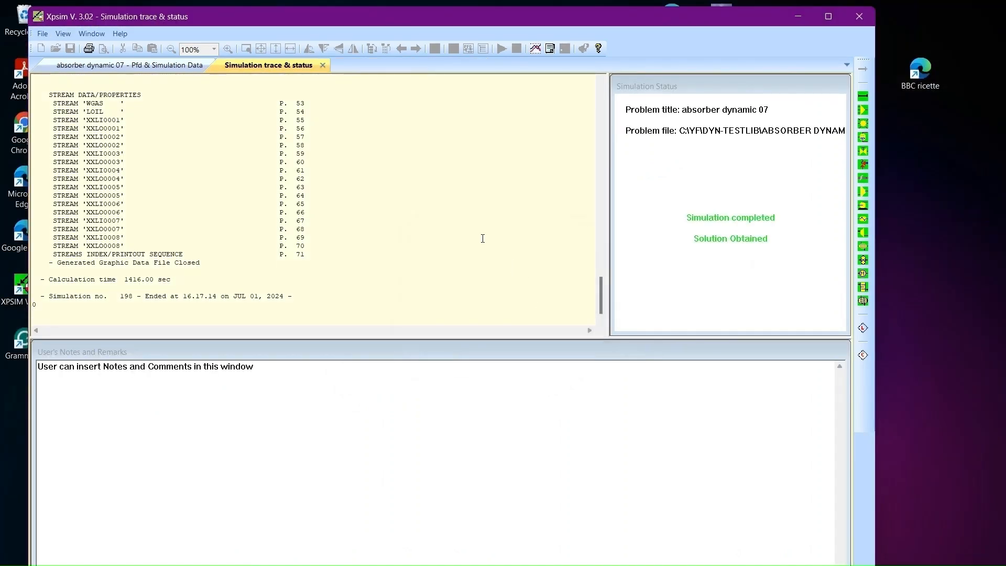
Step: Open the simulation's generated graphs and review both ABS-1 column profile graphs at time 1:20:00 in set 0017 - DYNSIM
left_click(161, 72)
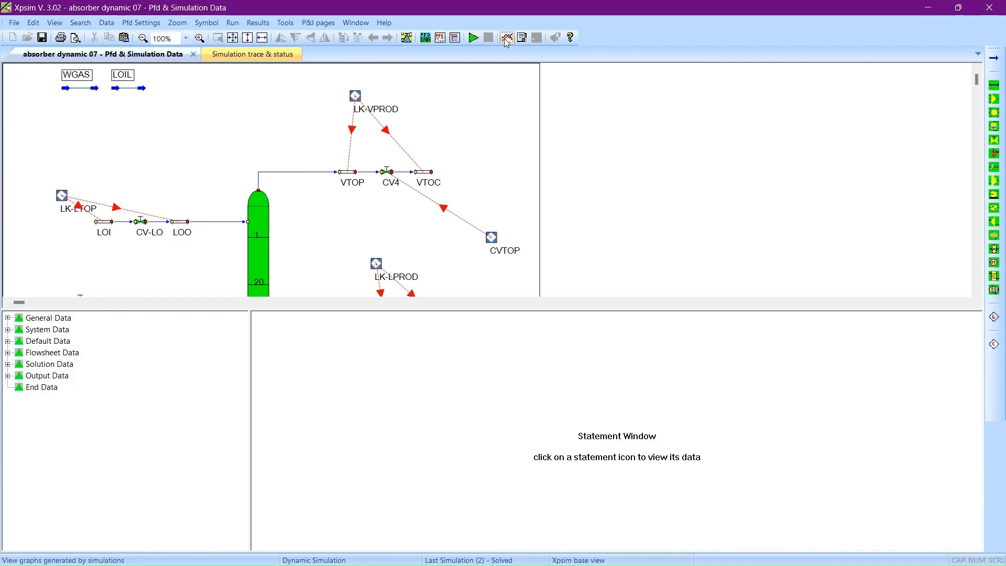
left_click(506, 42)
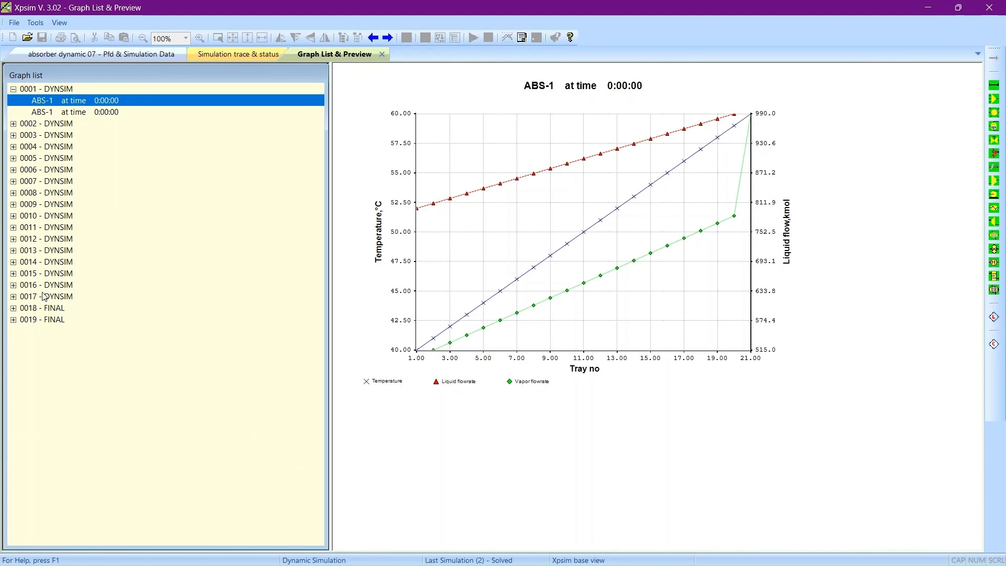
left_click(14, 296)
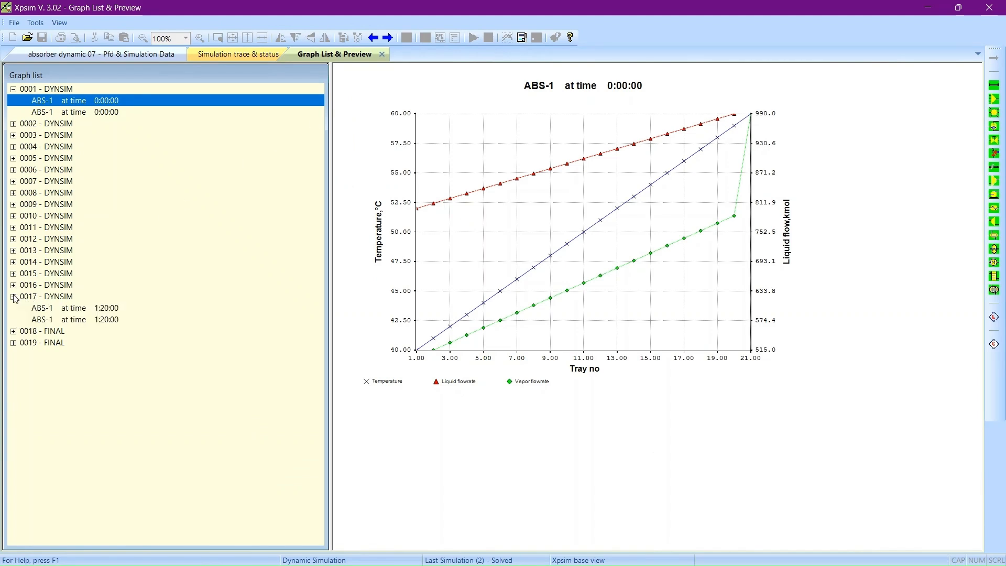
left_click(108, 313)
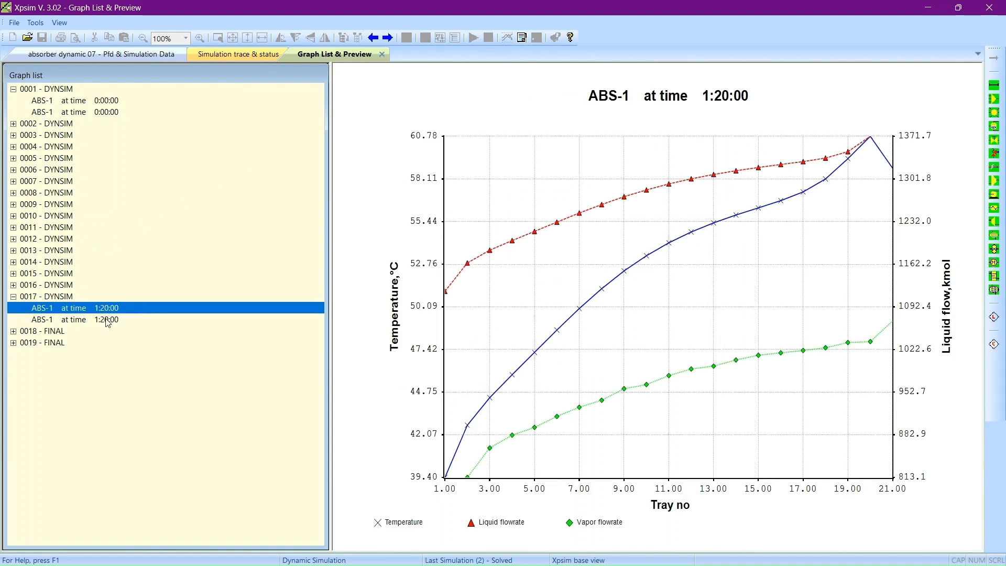
left_click(108, 319)
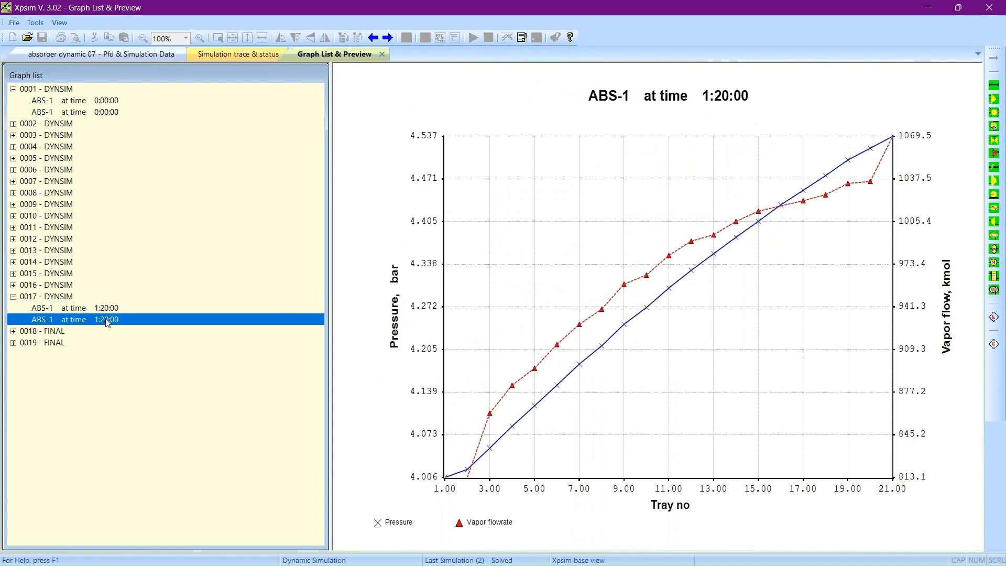
Step: Review the CLBOT and CVTOP controller graphs in set 0019 - FINAL
left_click(14, 343)
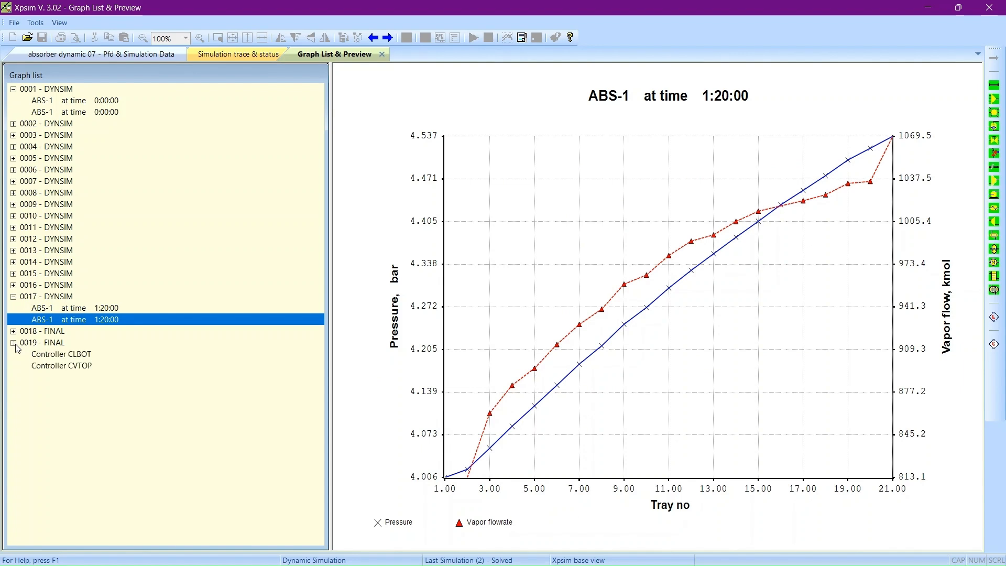
left_click(84, 356)
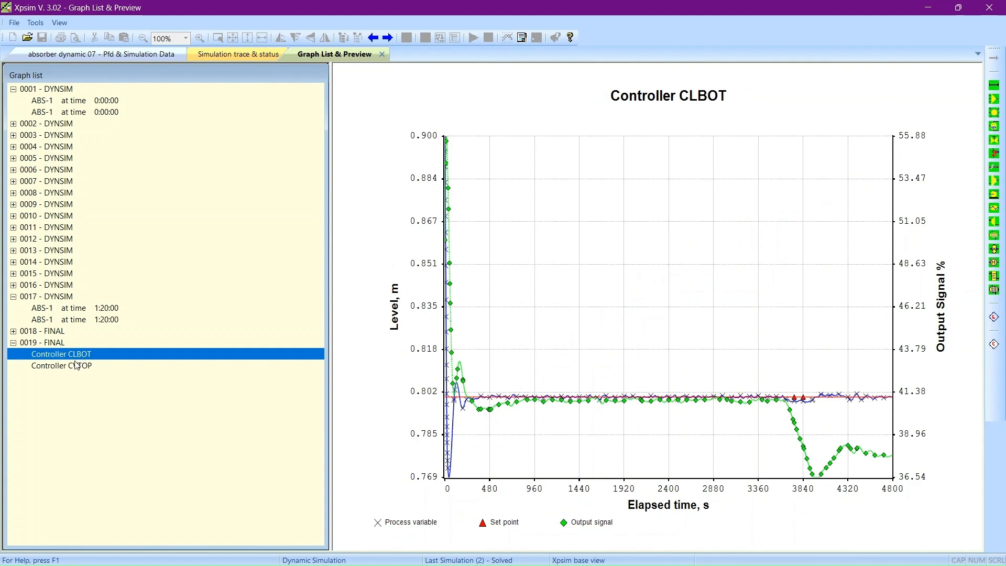
left_click(67, 372)
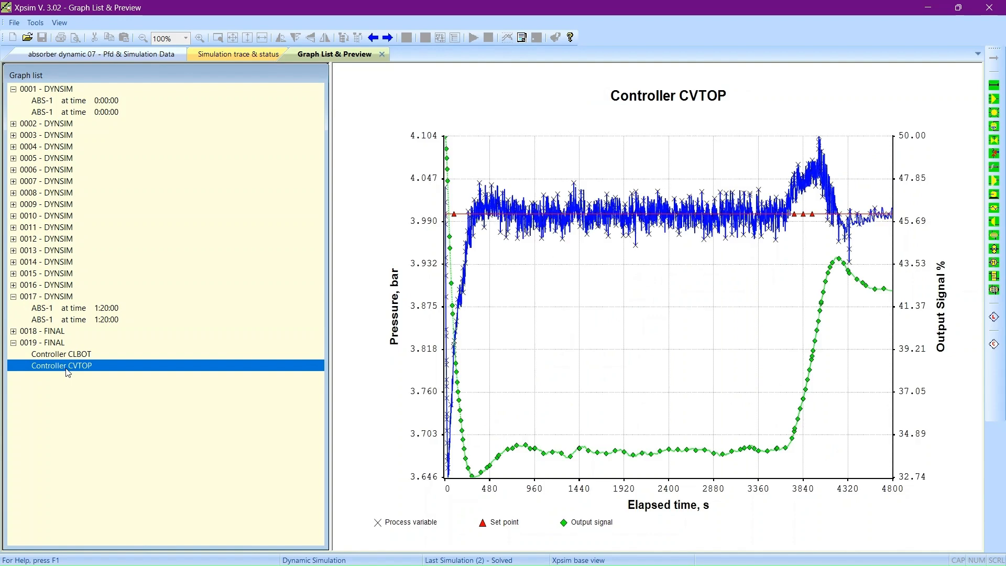
Step: Review the TC-L1, AC-V1, AC-H1, TC-L10 and PC-L10 instrument graphs in set 0018 - FINAL
left_click(13, 331)
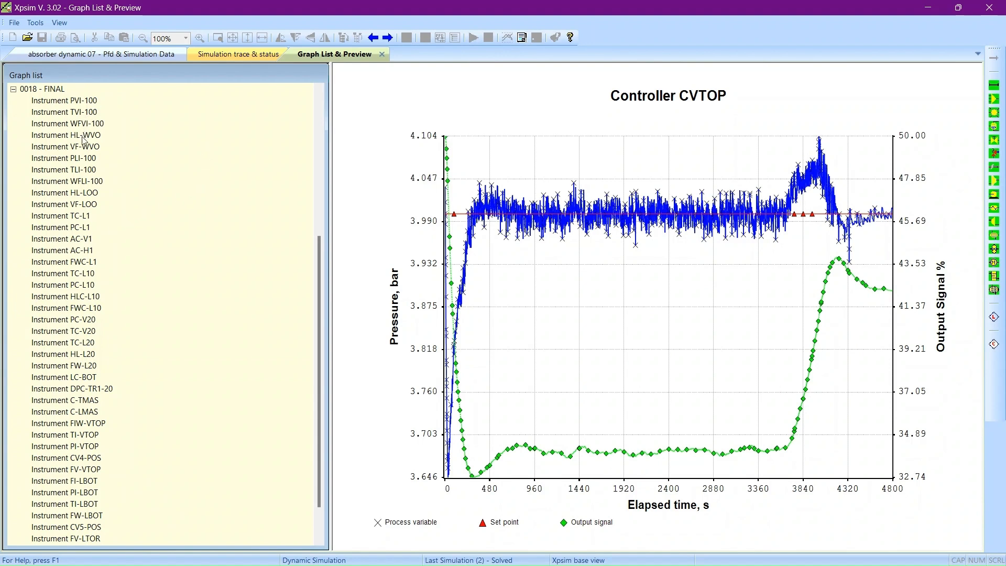
left_click(81, 221)
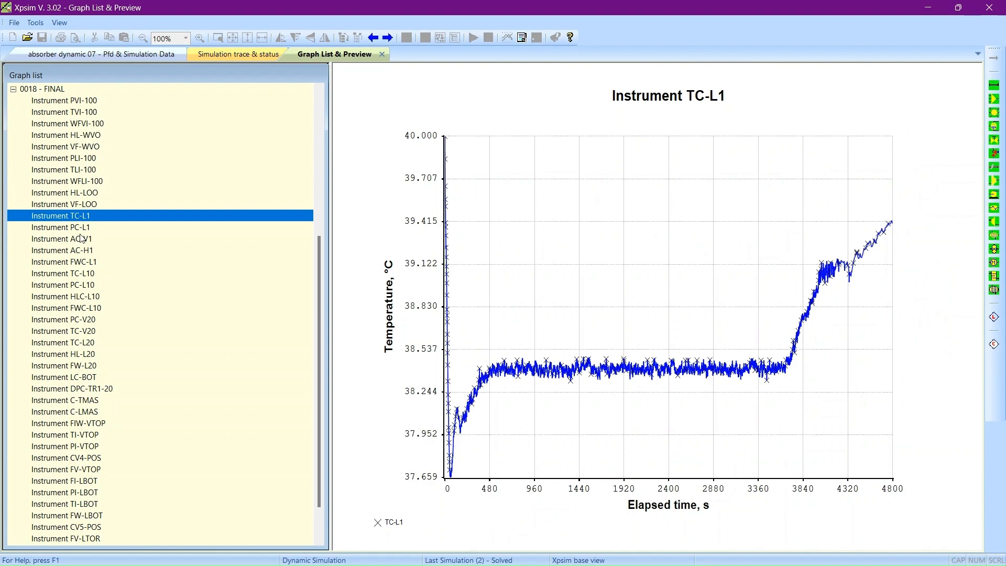
left_click(82, 239)
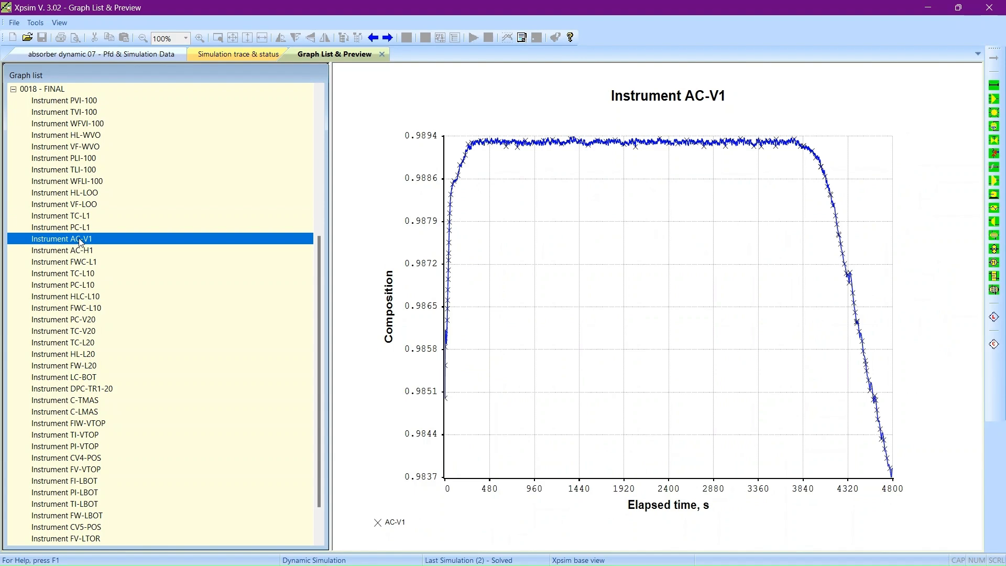
left_click(81, 253)
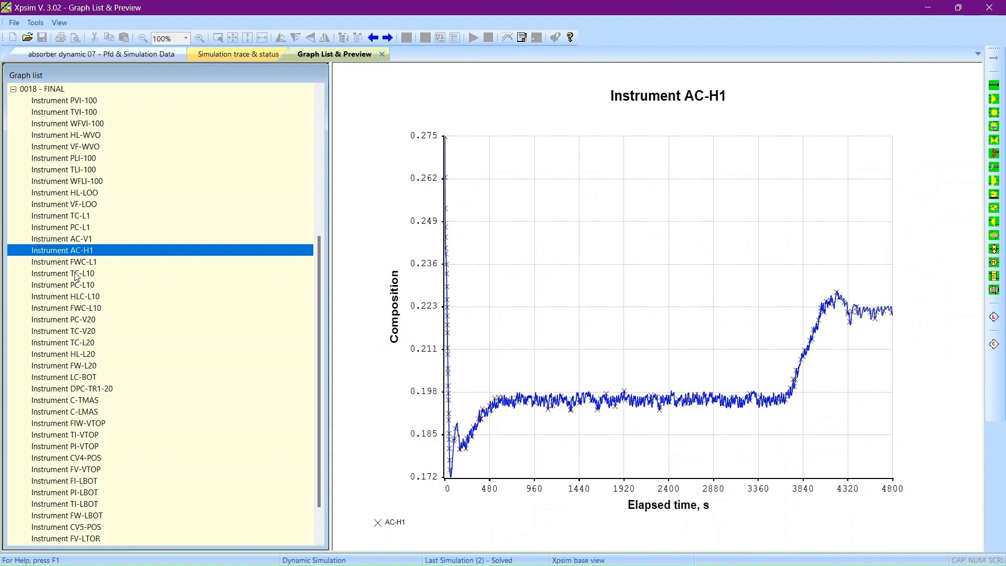
left_click(77, 276)
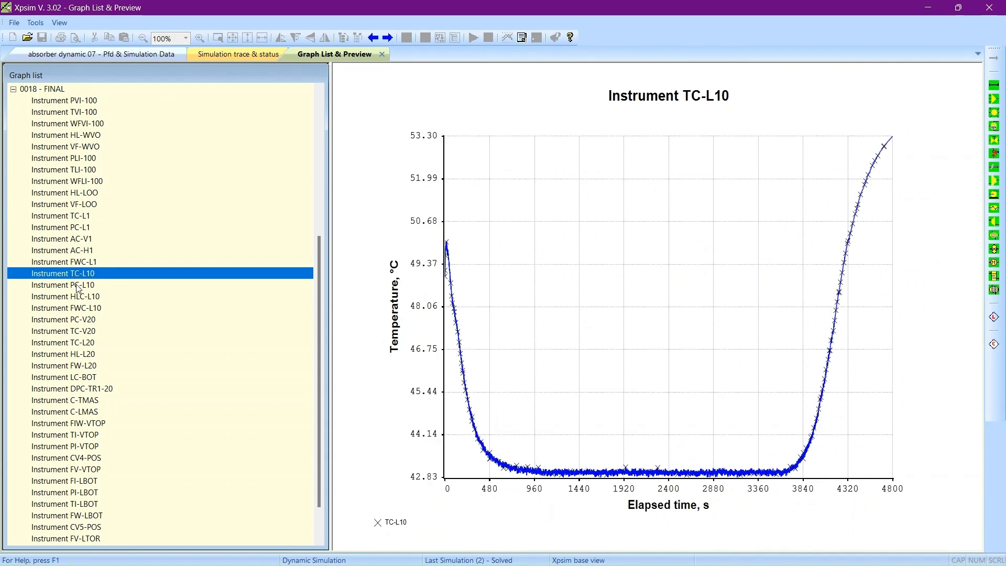
left_click(78, 287)
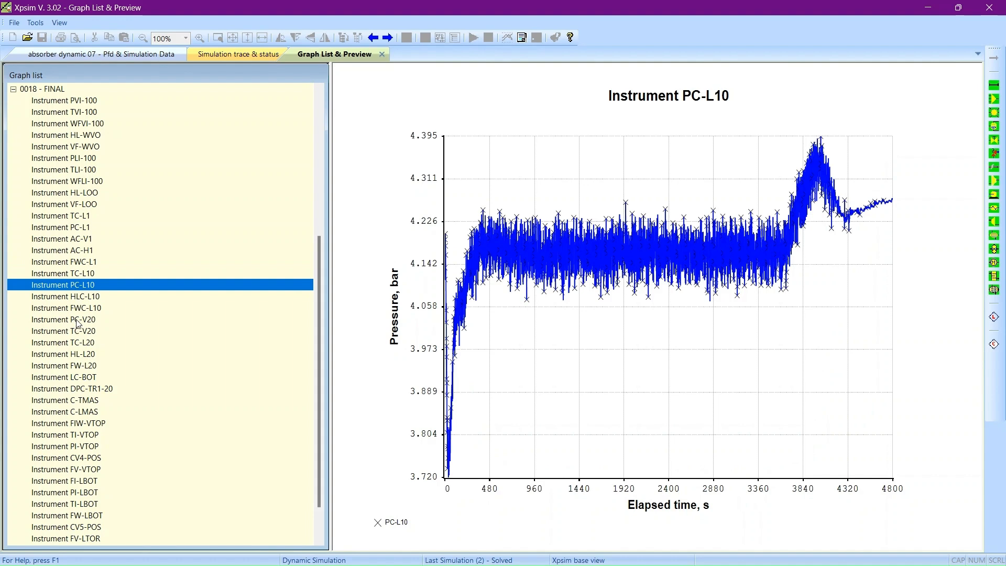
Step: Review the PC-V20, TC-V20, HL-L20 and DPC-TR1-20 instrument graphs in set 0018 - FINAL
left_click(77, 321)
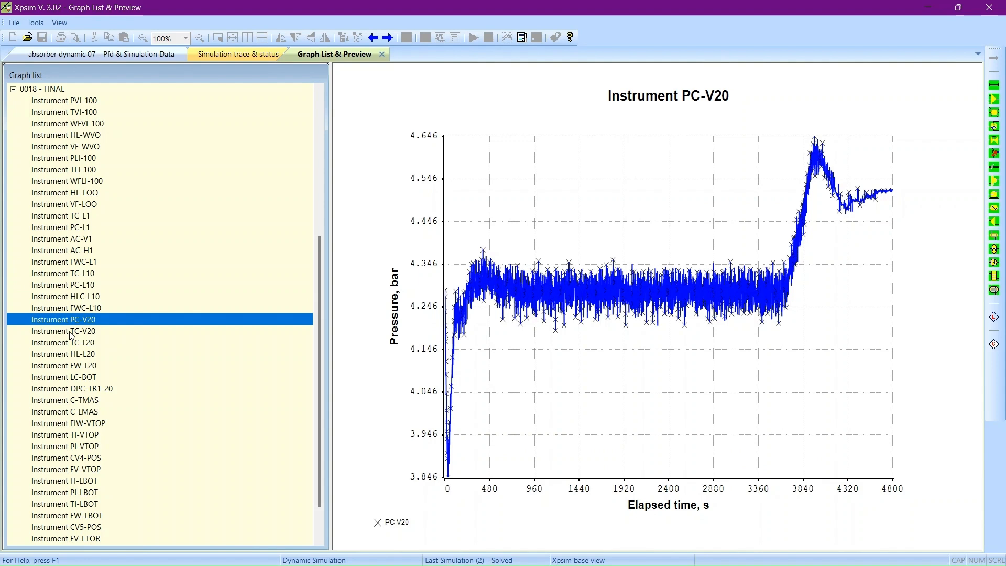
left_click(72, 332)
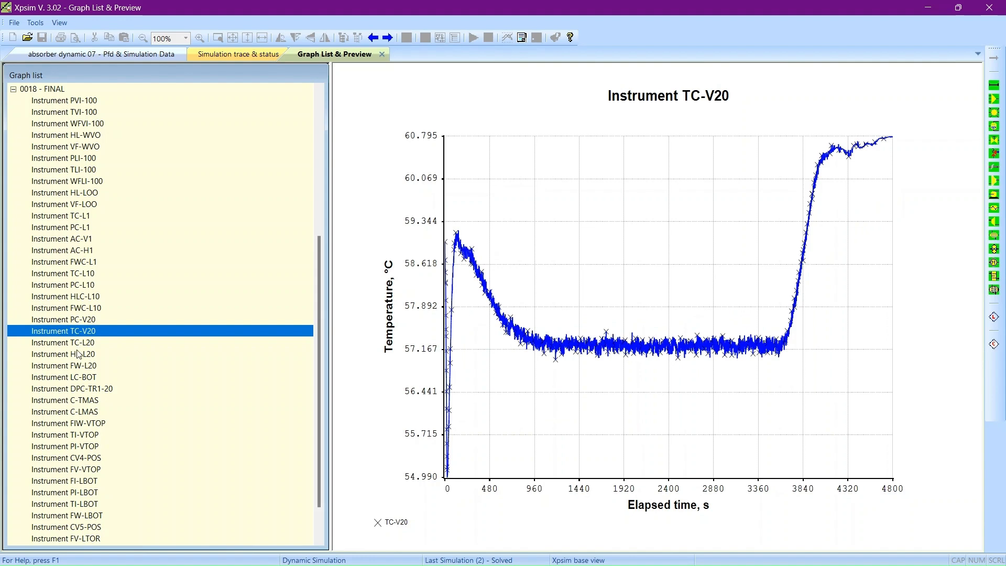
left_click(78, 354)
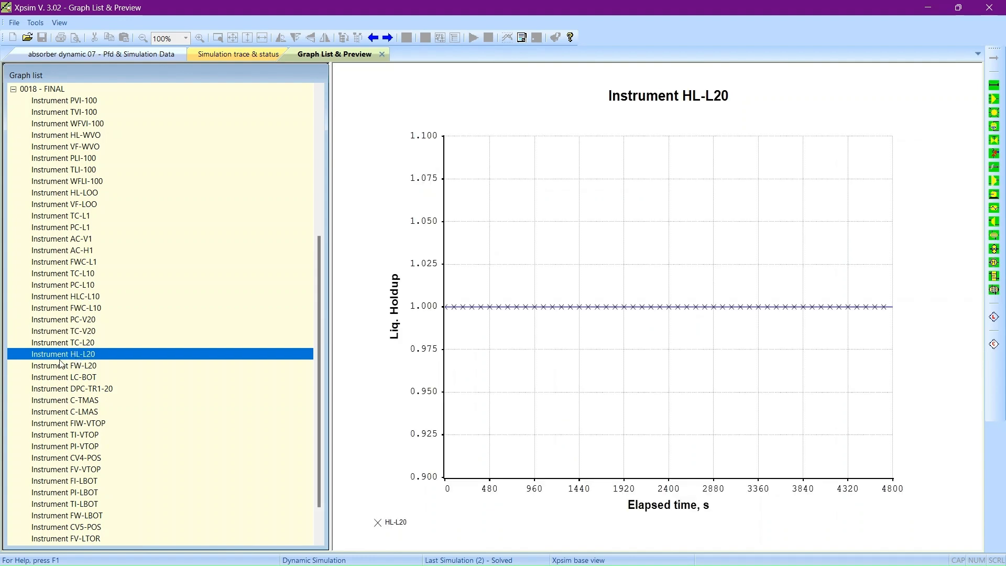
left_click(82, 389)
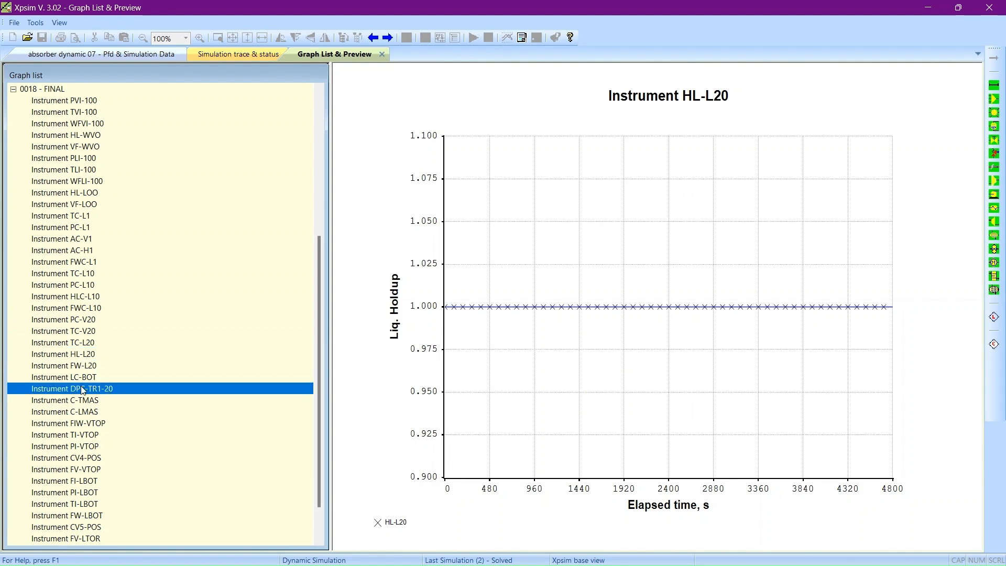